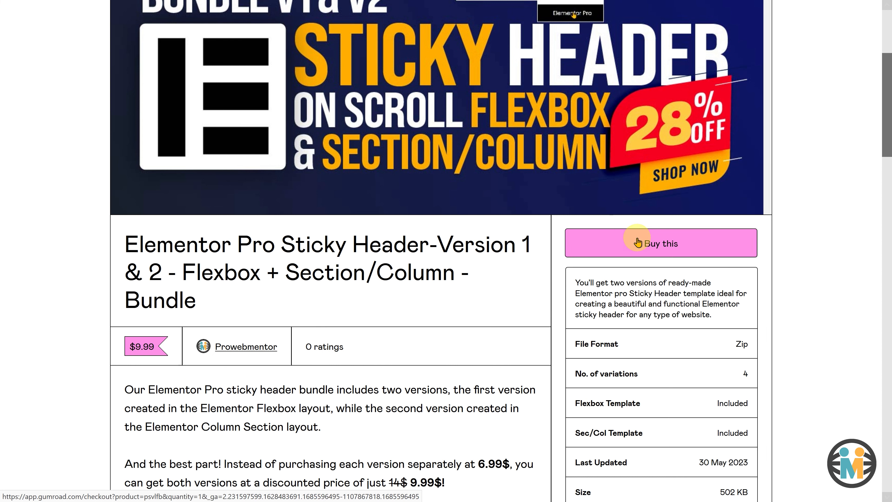
Step: Go to checkout for the Elementor Pro Sticky Header bundle and activate the discount code entry
left_click(638, 242)
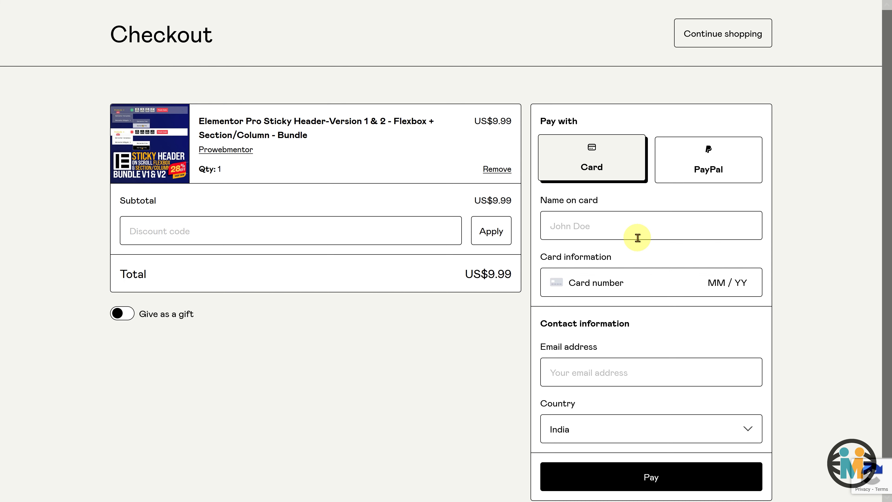
left_click(210, 232)
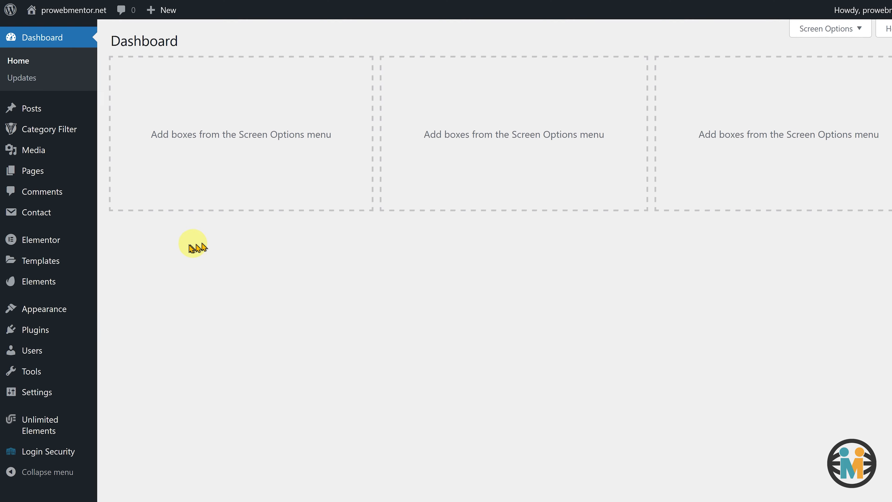
Step: Create a new header template in the Theme Builder and dismiss the template library to start from a blank canvas
mouse_move(63, 252)
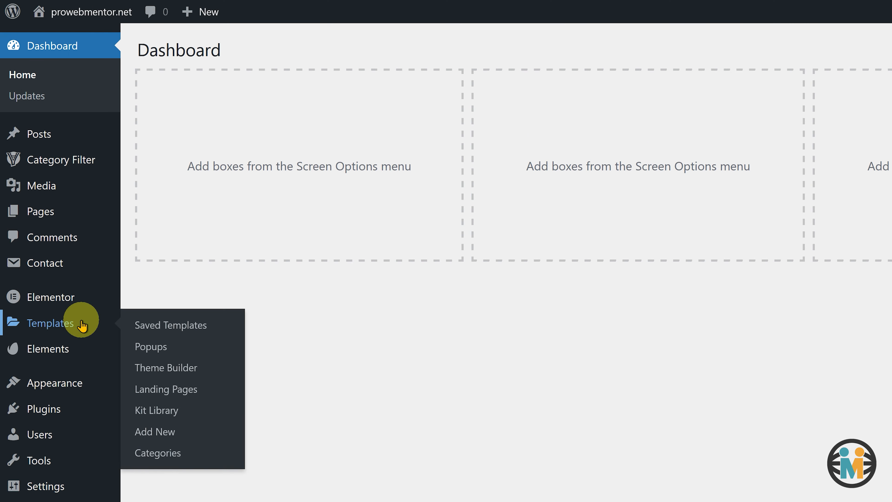
left_click(164, 368)
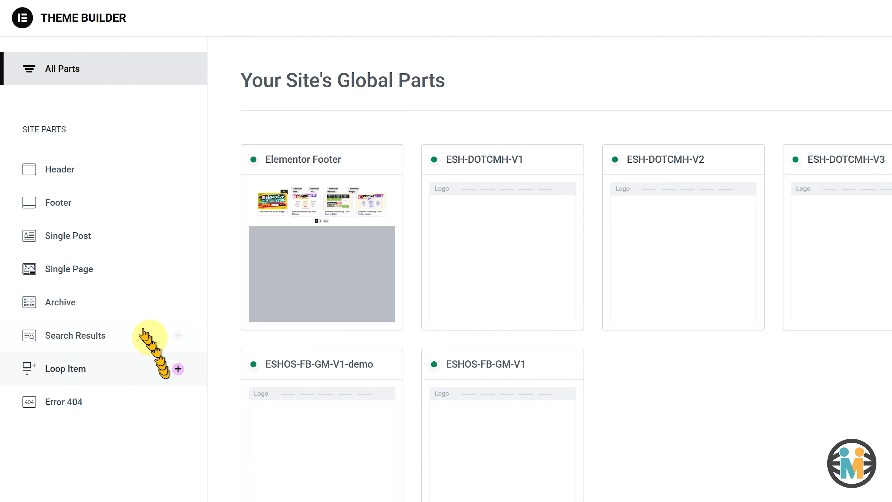
left_click(60, 169)
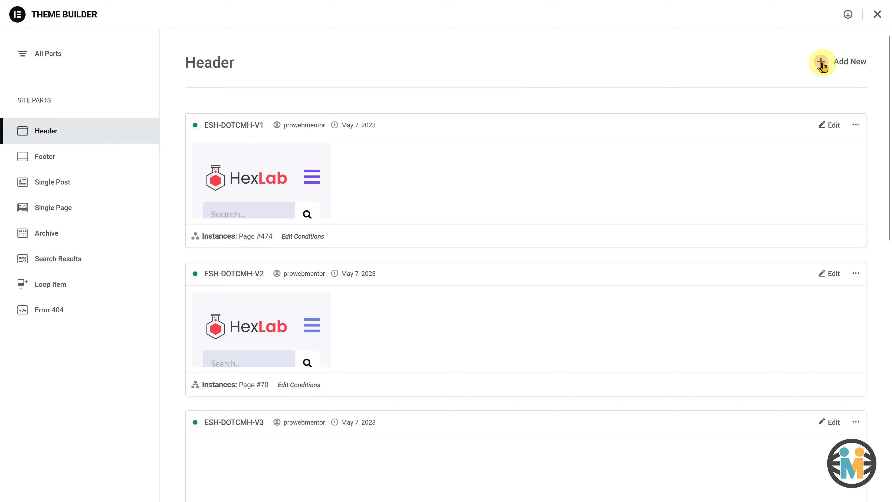
left_click(822, 63)
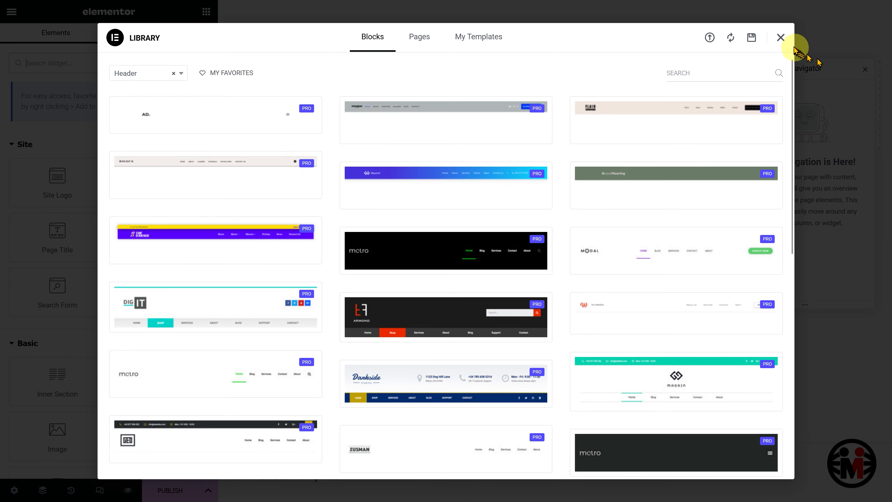
left_click(781, 38)
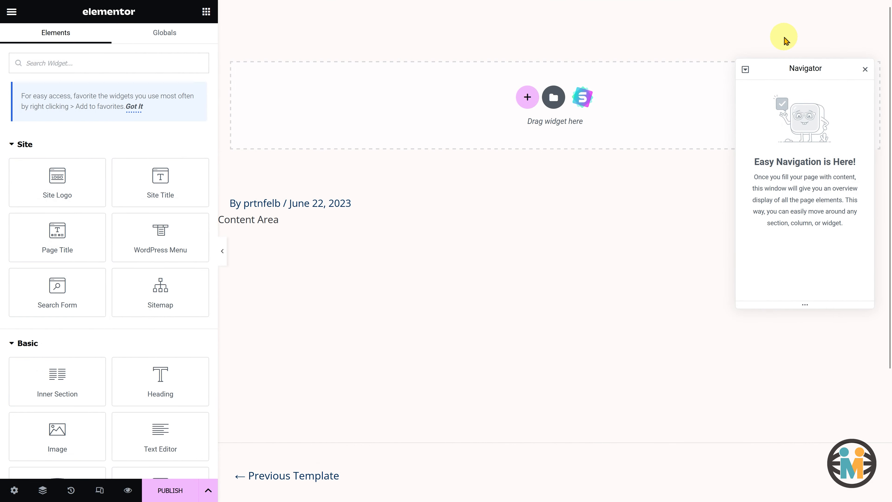
Step: Add a single-column section to the header canvas and rename it Main-Wrapper
left_click(527, 97)
left_click(410, 121)
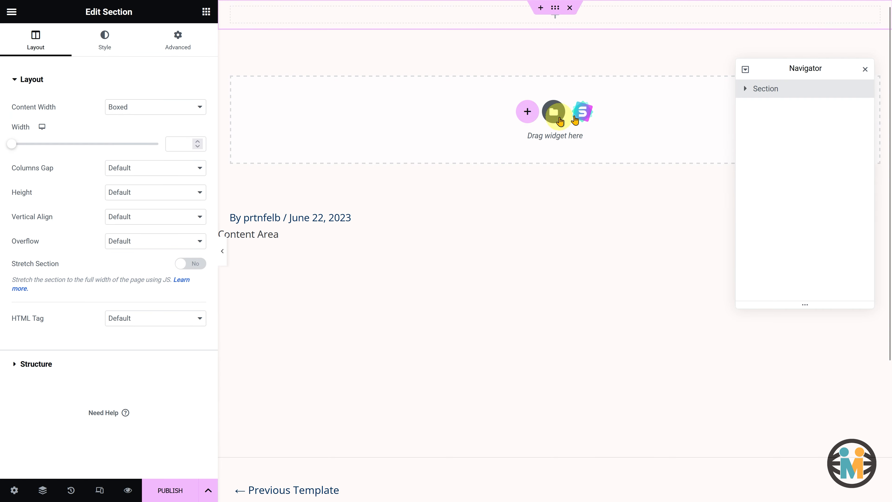
double_click(756, 94)
type("Main-Wrap")
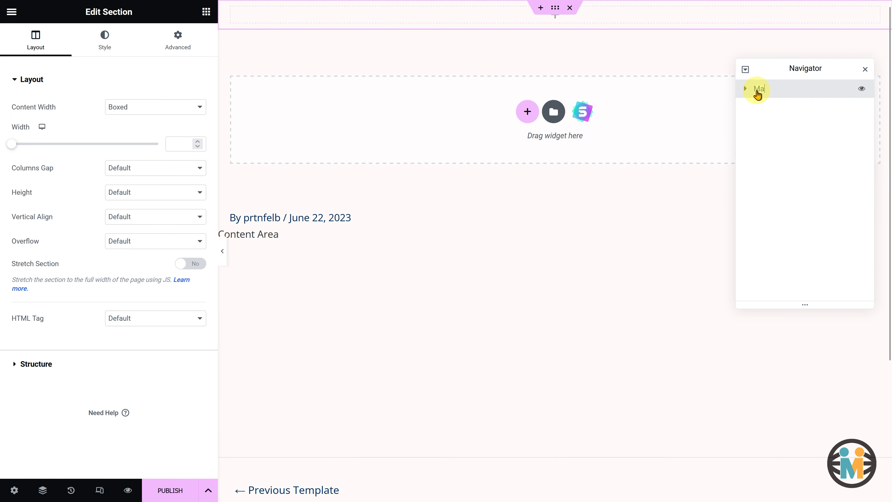
type("per")
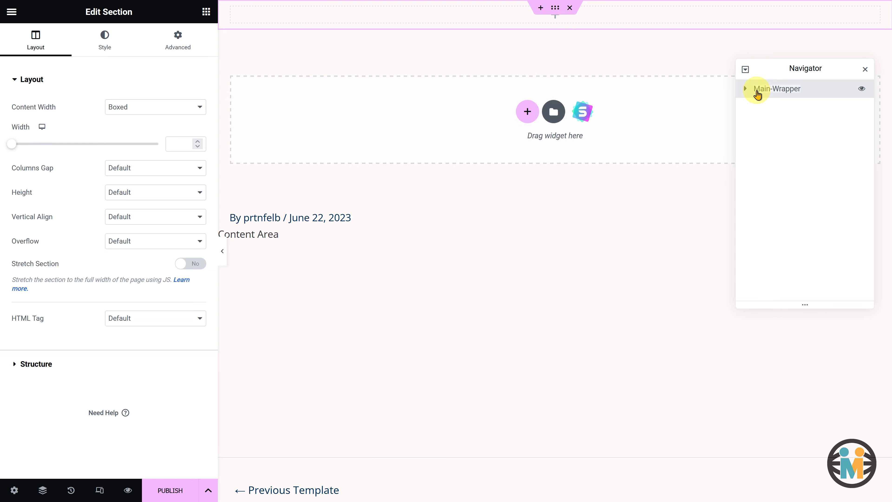
Step: Set the Main-Wrapper section's content width to Full Width and give it a fully transparent classic background colour, #02010100
left_click(178, 112)
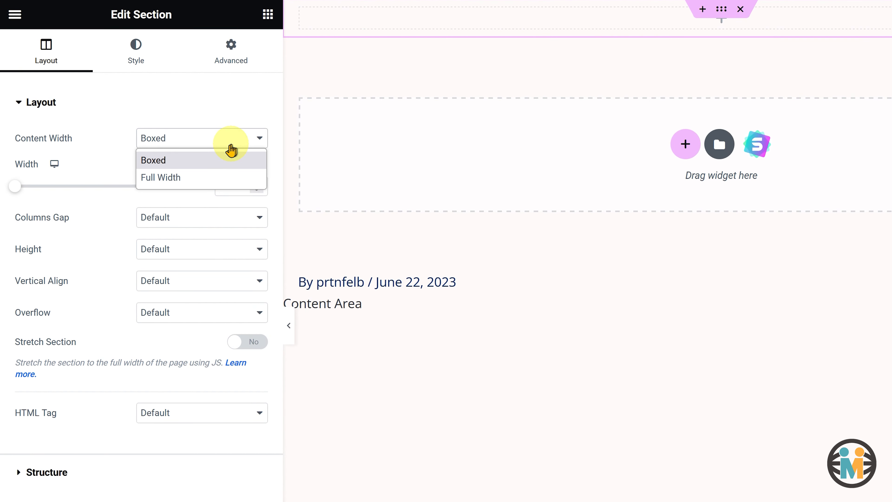
left_click(191, 177)
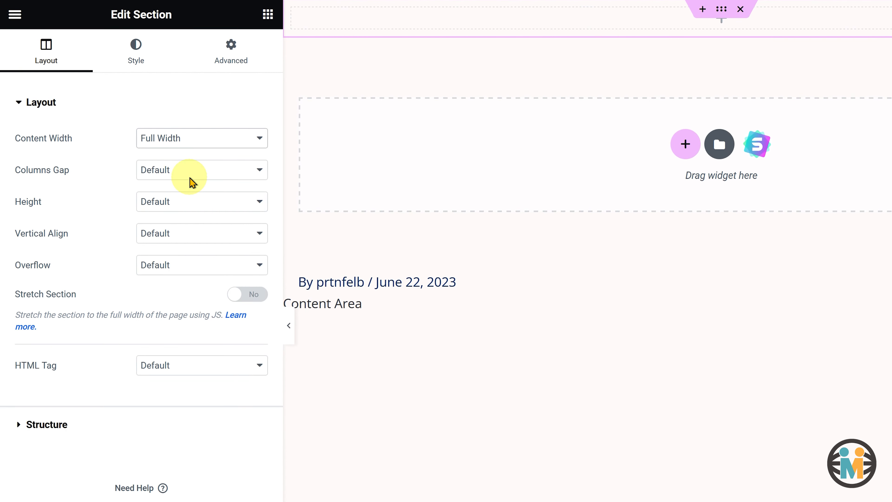
left_click(136, 60)
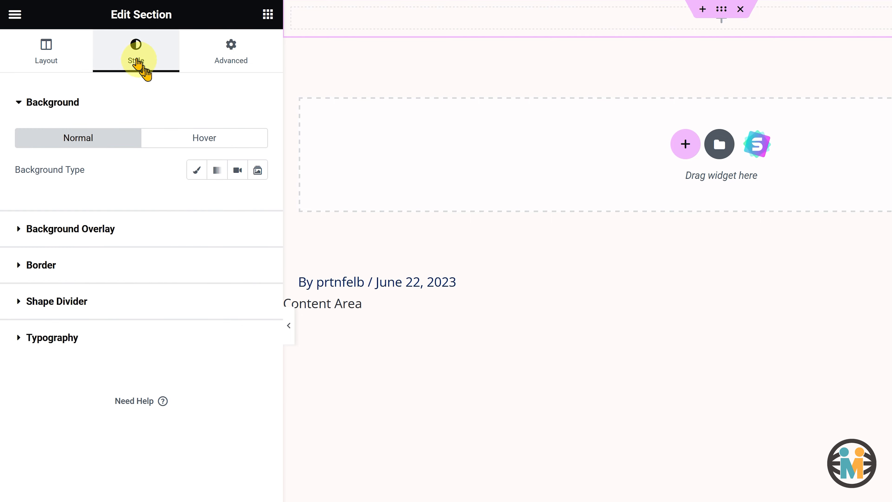
left_click(196, 170)
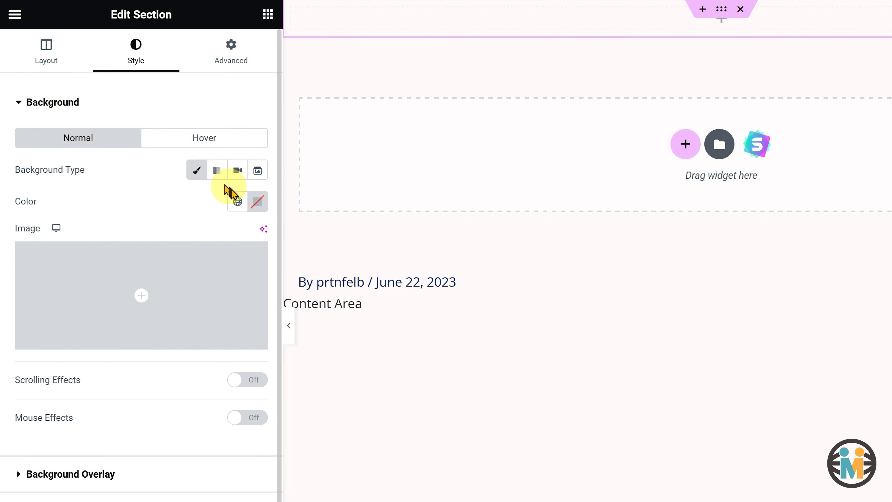
left_click(259, 202)
left_click_drag(309, 398, 172, 399)
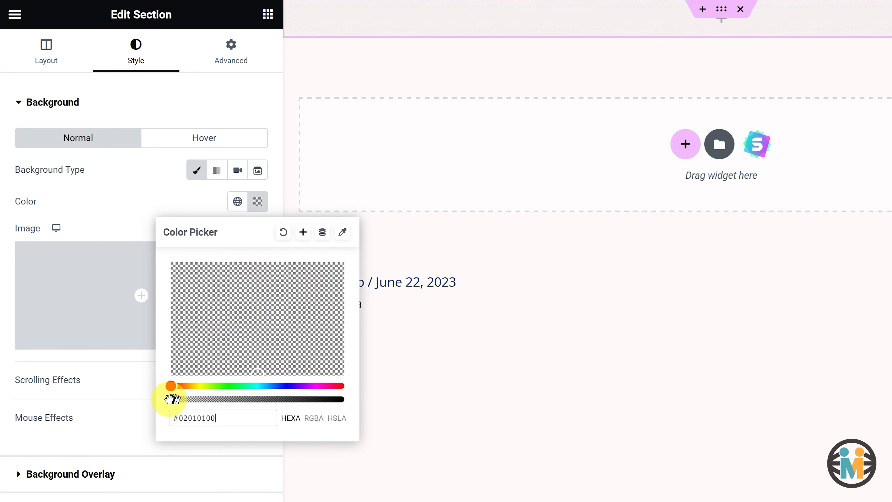
Step: Unlink the Main-Wrapper section's padding values and set 35 px for top and bottom and 120 px for right and left
left_click(230, 53)
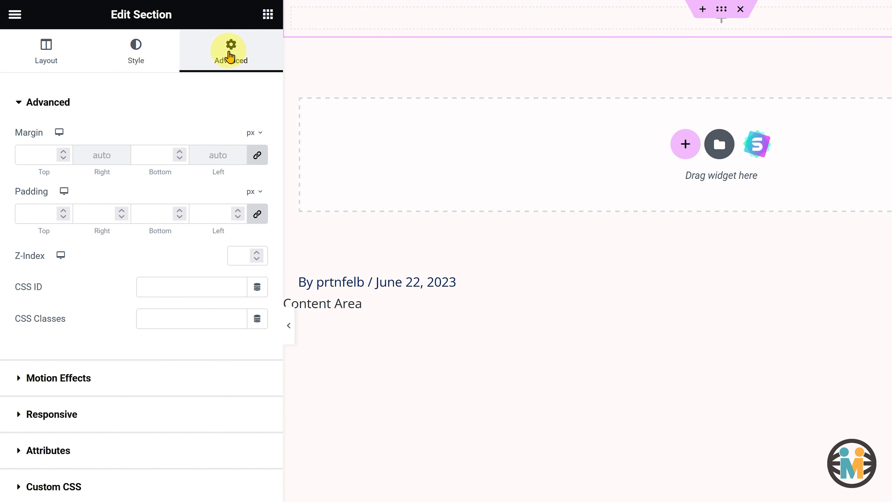
left_click(257, 214)
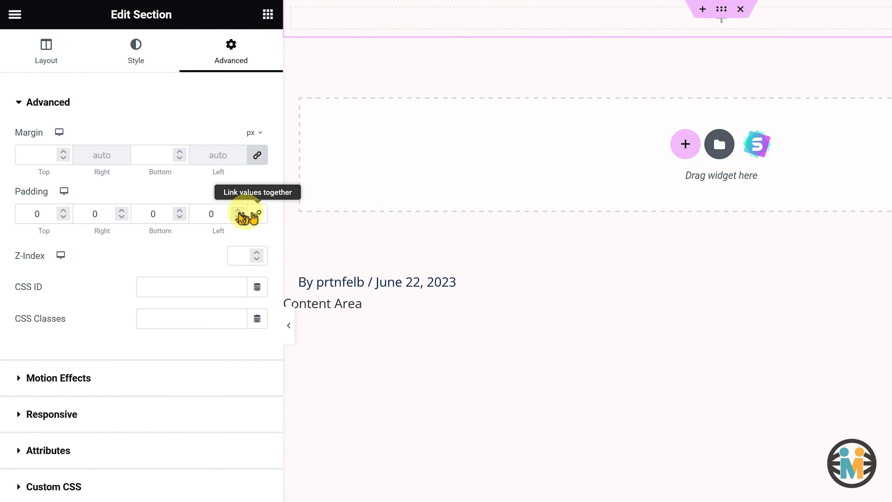
left_click_drag(47, 214, 24, 212)
type("35")
left_click(158, 218)
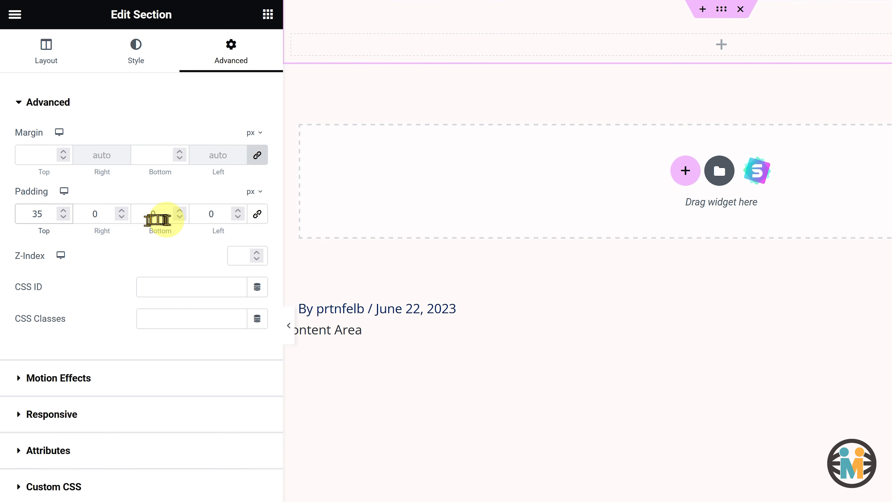
left_click_drag(152, 218, 92, 215)
type("35")
type("120")
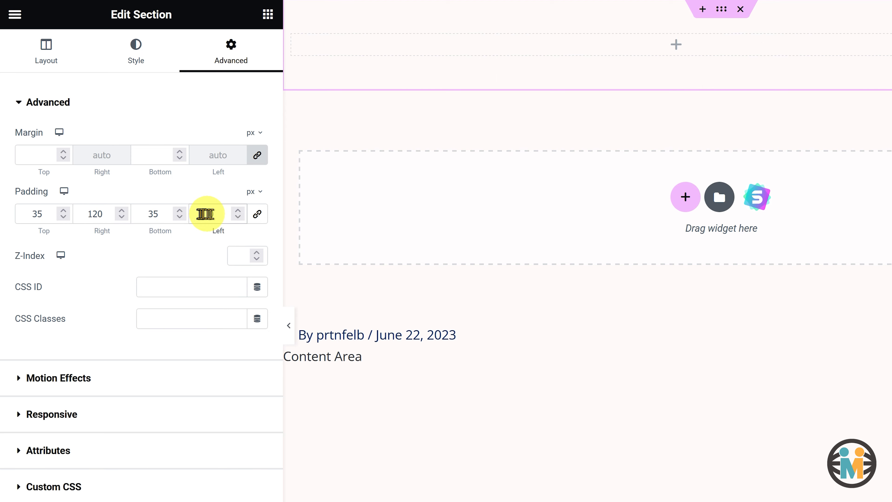
left_click_drag(205, 214, 221, 214)
type("120")
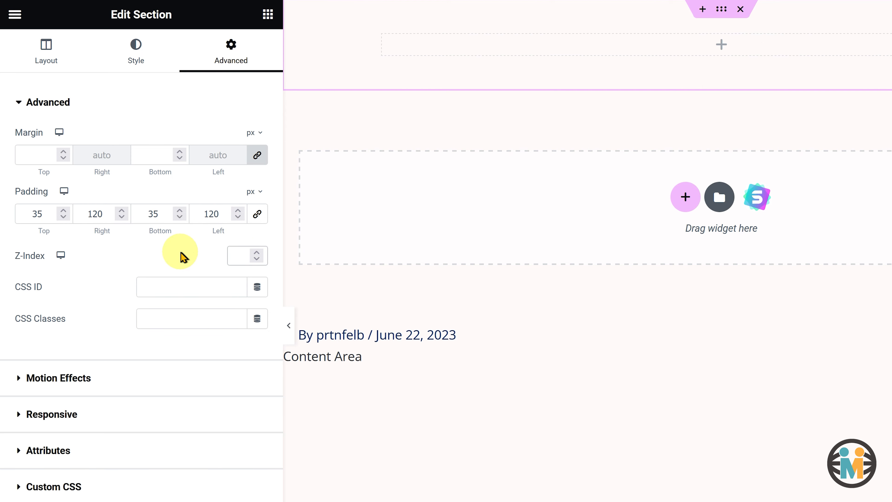
Step: Set the Main-Wrapper section's Z-index to 9999 and assign it the CSS class esh-main-wrapper
type("9999")
left_click(149, 320)
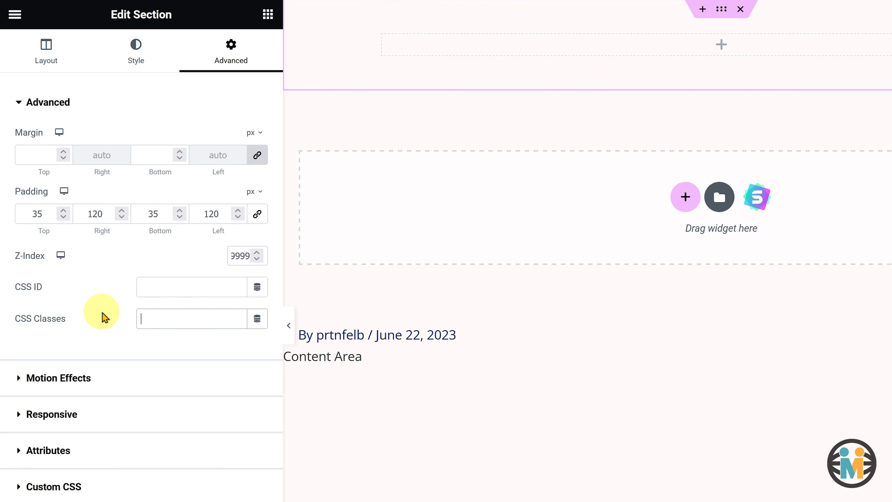
type("esh-main-wrapper")
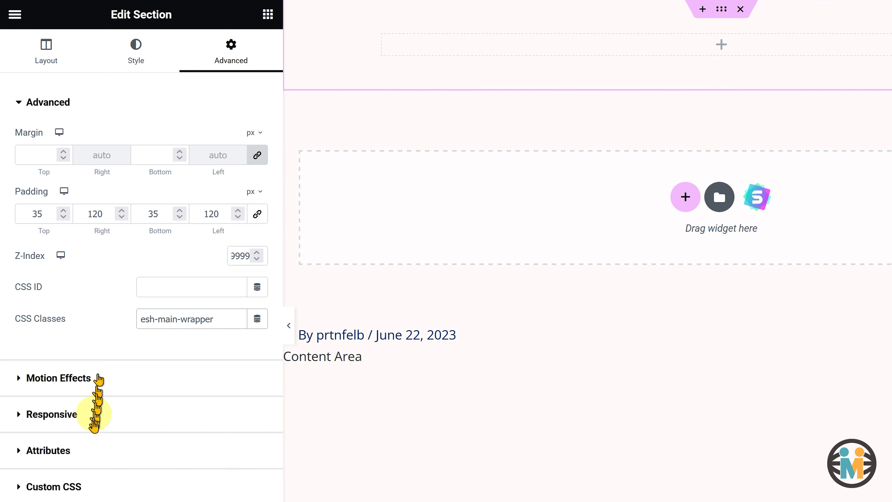
Step: Paste the prepared sticky header code, starting with the :root variables, into the Main-Wrapper section's custom CSS
left_click(80, 484)
left_click(82, 350)
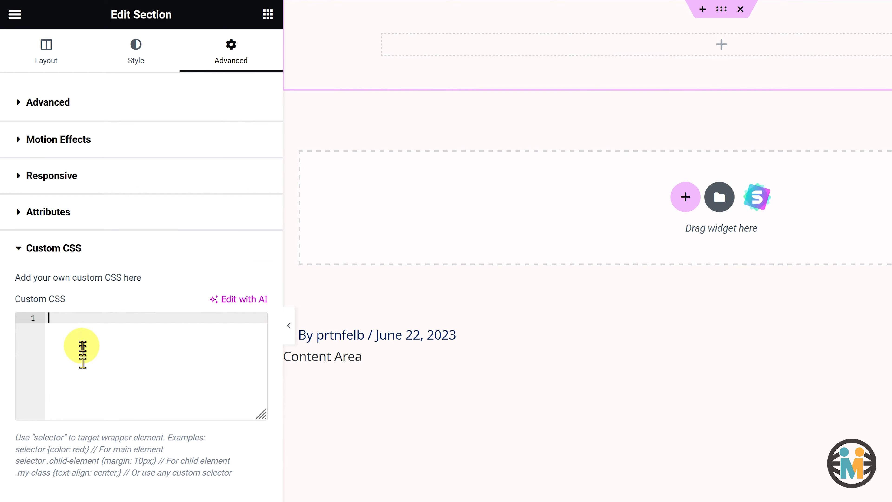
key("ctrl+v")
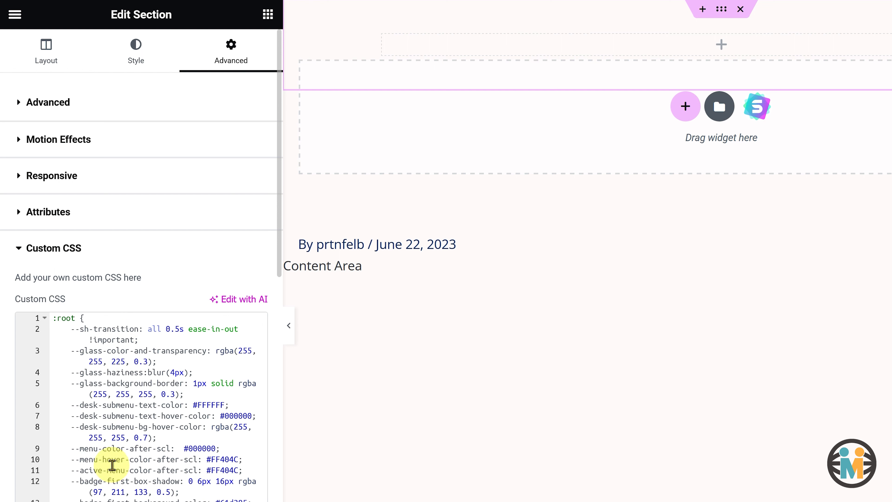
Step: Insert an Inner Section into the Main-Wrapper column and duplicate its first column to make three columns
left_click(268, 14)
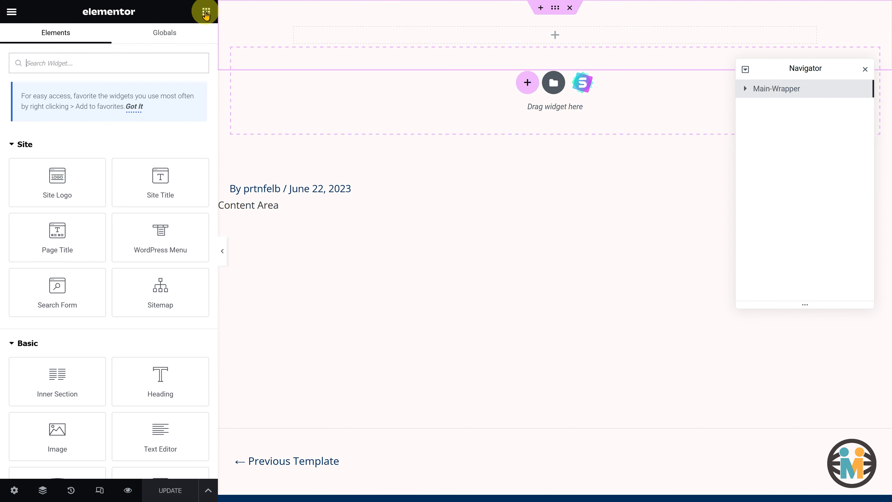
left_click_drag(78, 373, 404, 40)
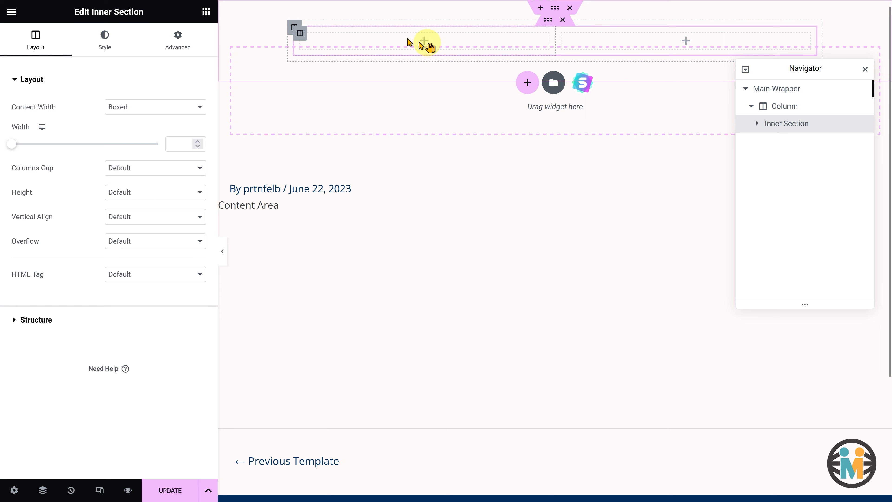
left_click(756, 123)
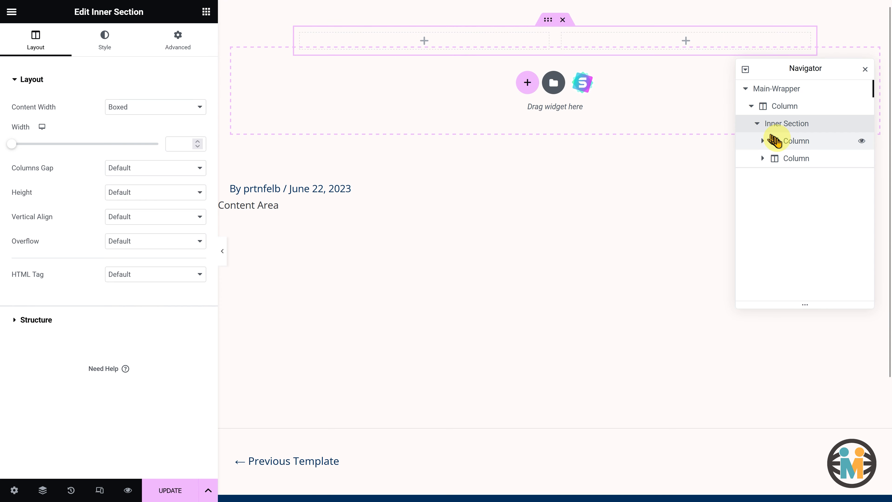
left_click(777, 141)
right_click(777, 141)
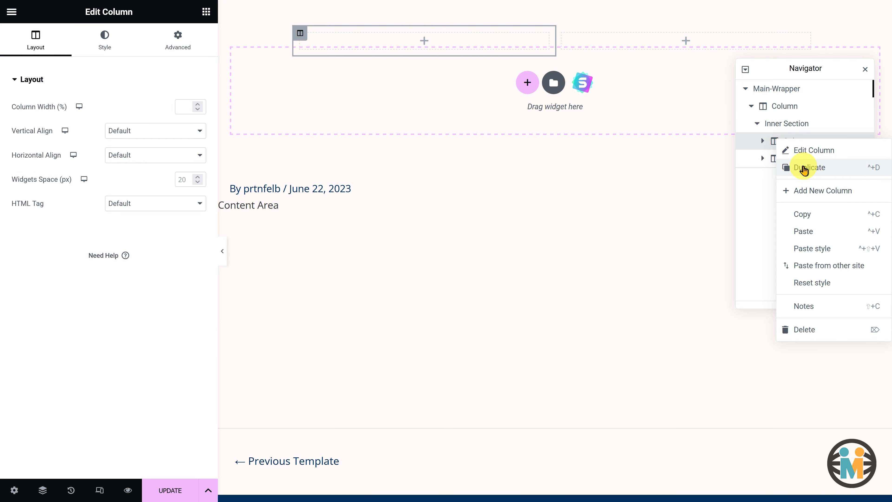
left_click(804, 168)
Step: Rename the three inner columns, in order, Logo-Container, Menu-Container and Button-Container
double_click(795, 142)
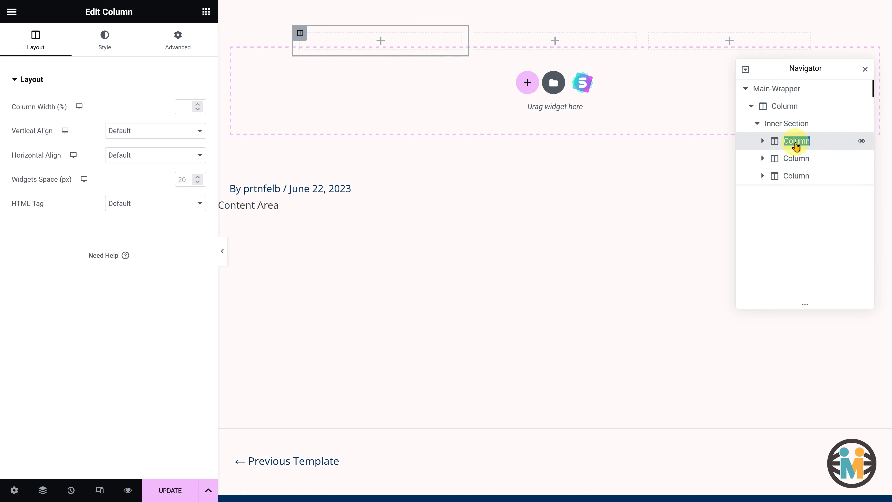
type("Logo-Container")
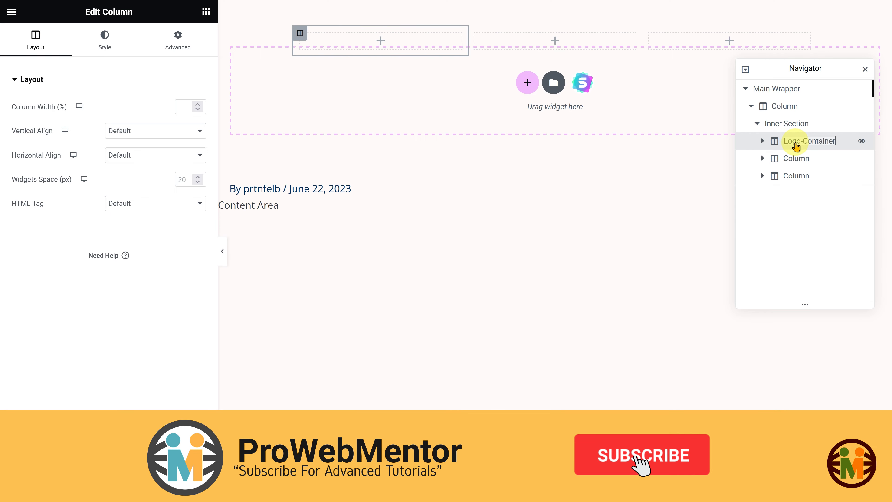
double_click(794, 158)
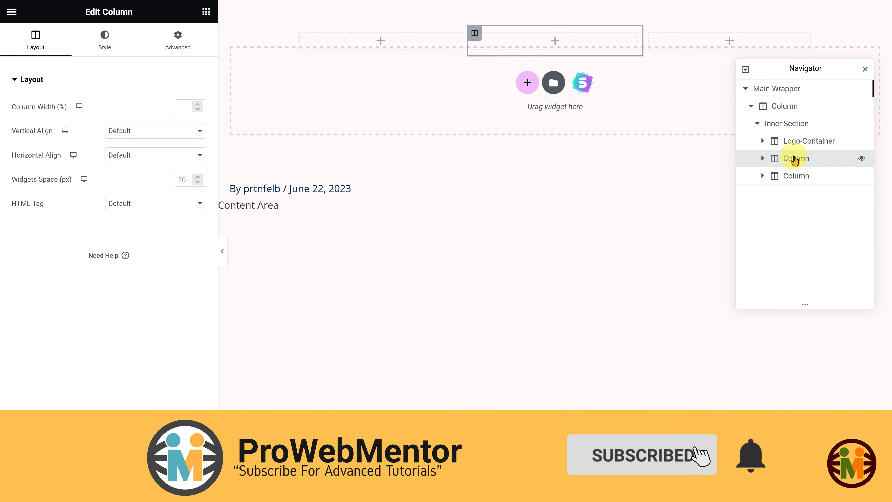
type("Menu-Container")
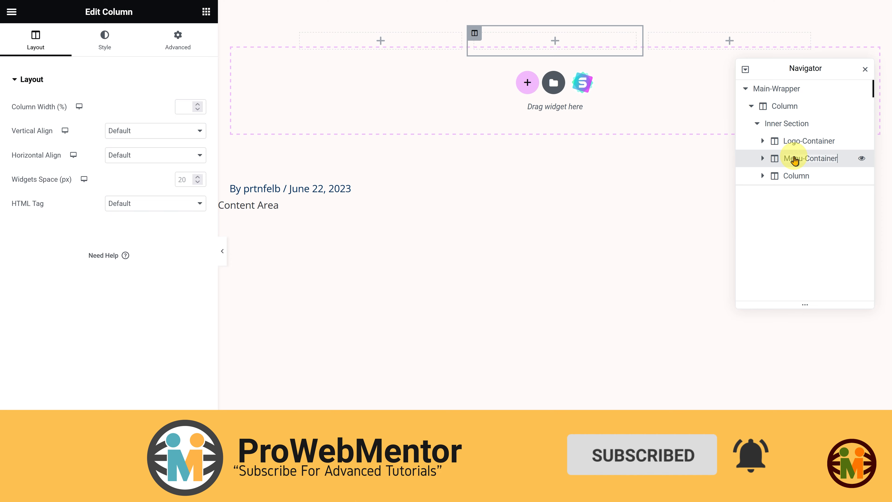
key("Return")
double_click(794, 176)
type("Button-Co")
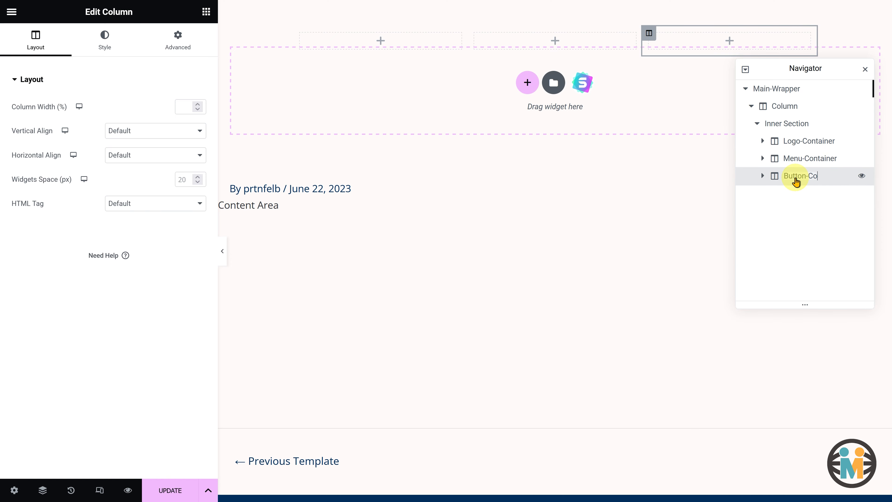
type("ntainer")
Step: Set the Logo-Container column's width to 14%, vertical alignment to Middle and horizontal alignment to Start
left_click(797, 145)
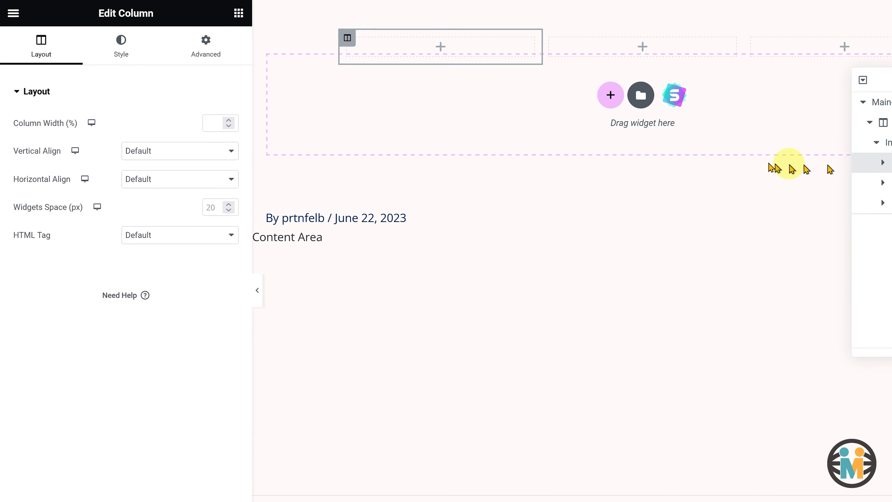
left_click(186, 108)
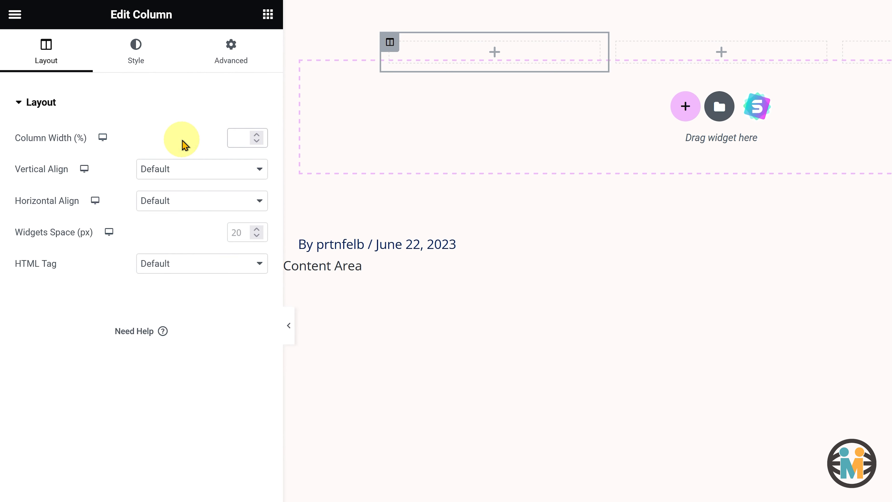
type("14")
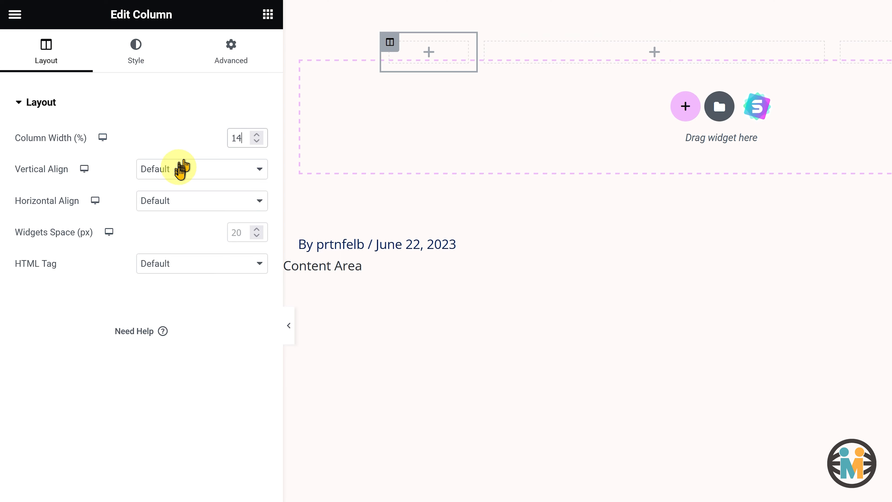
left_click(179, 170)
left_click(167, 225)
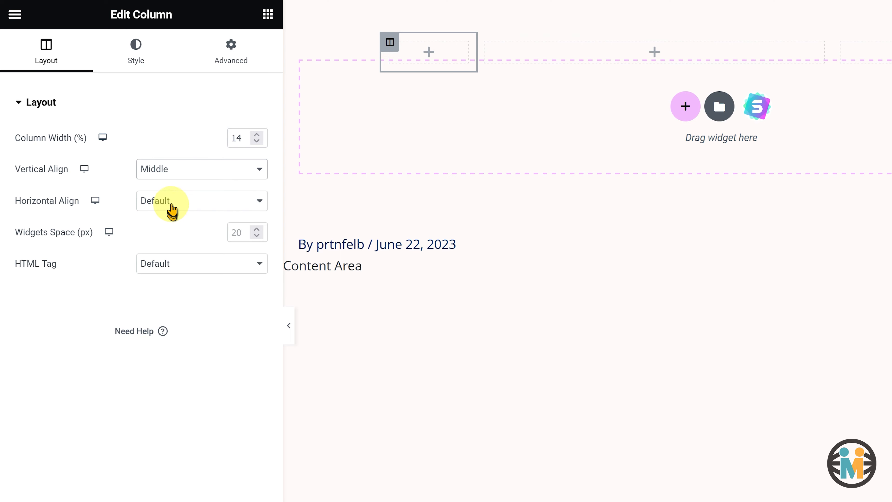
left_click(172, 203)
left_click(171, 240)
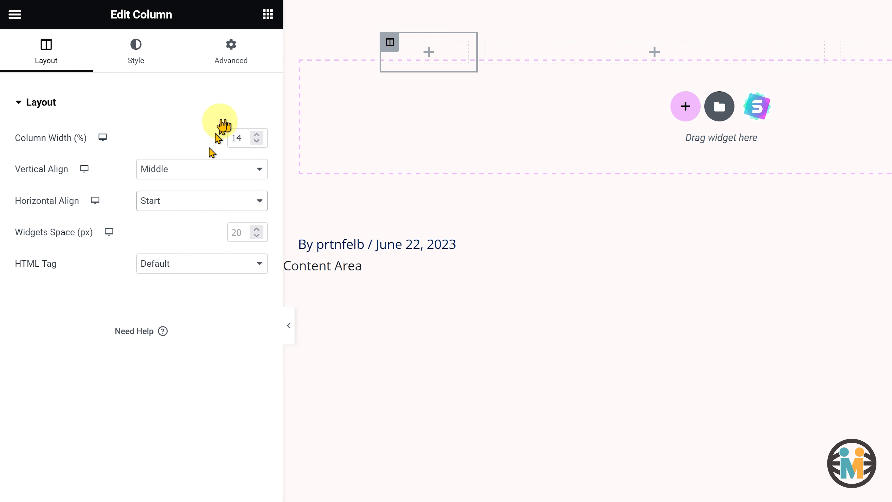
Step: Give the Logo-Container column 0 px padding on all sides and the CSS class logo-container
left_click(243, 63)
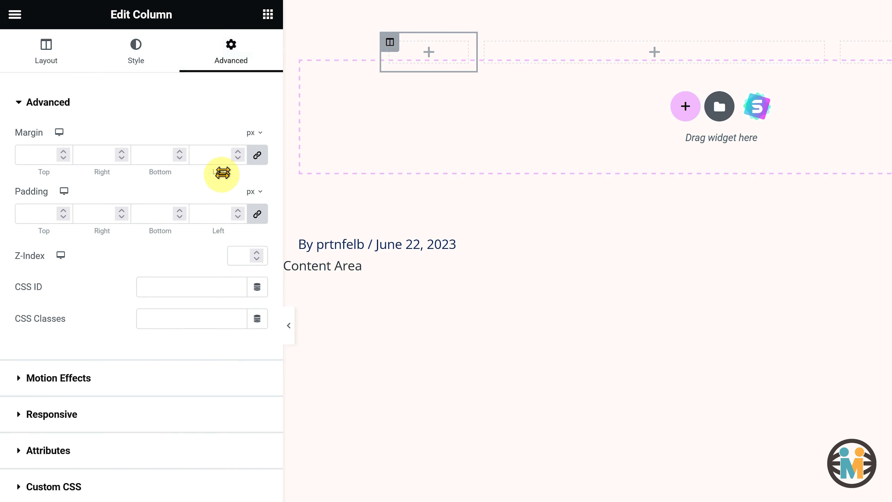
left_click(219, 211)
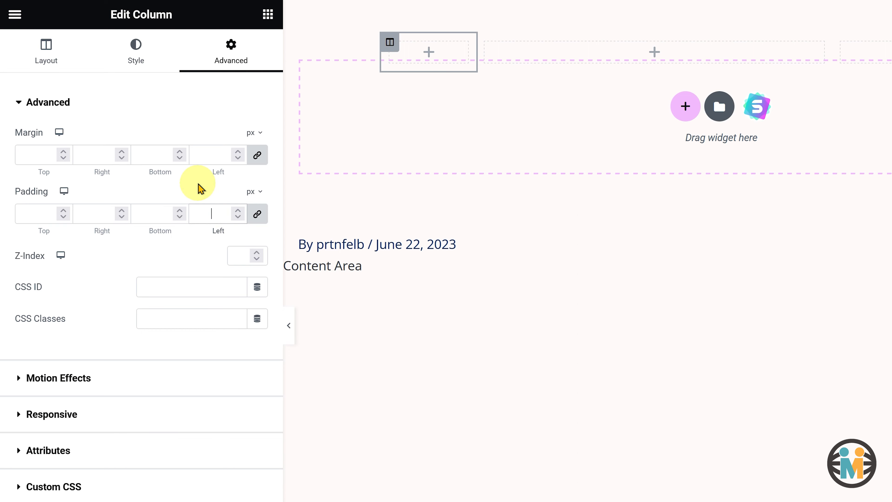
type("0")
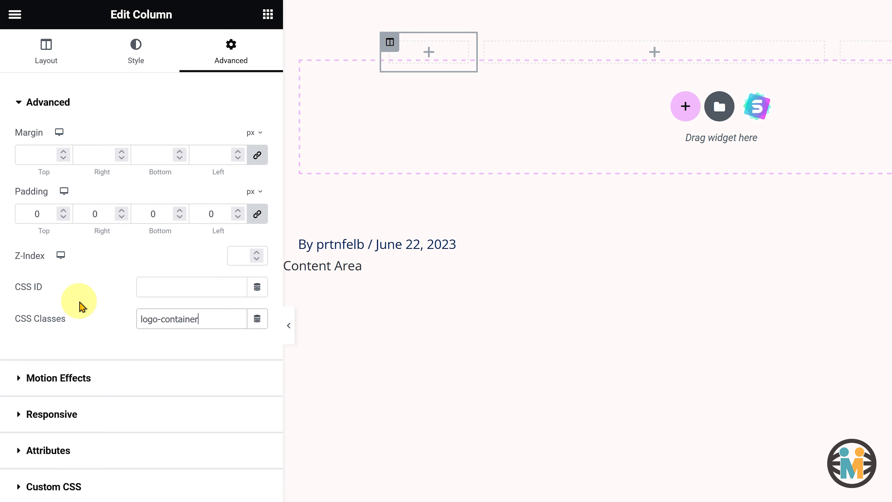
key("ctrl+i")
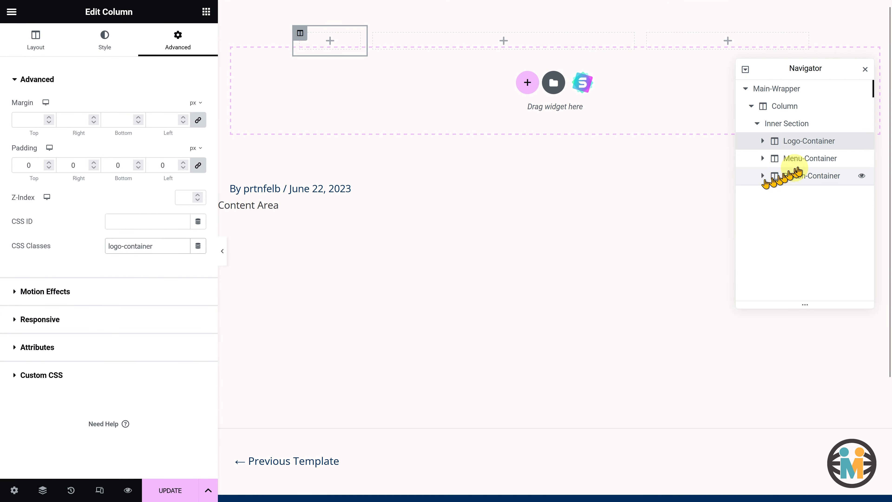
Step: Set the Menu-Container column's width to 52%, vertical alignment to Middle and horizontal alignment to End
left_click(809, 162)
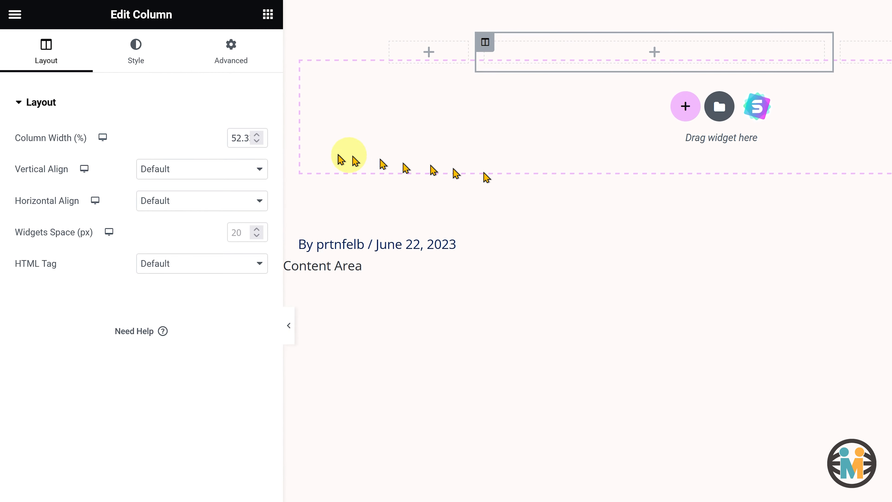
double_click(242, 144)
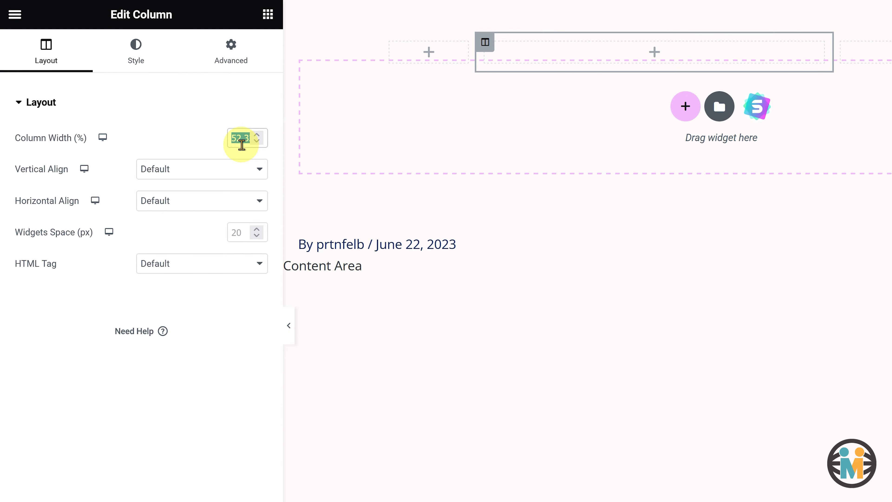
type("52")
left_click(215, 166)
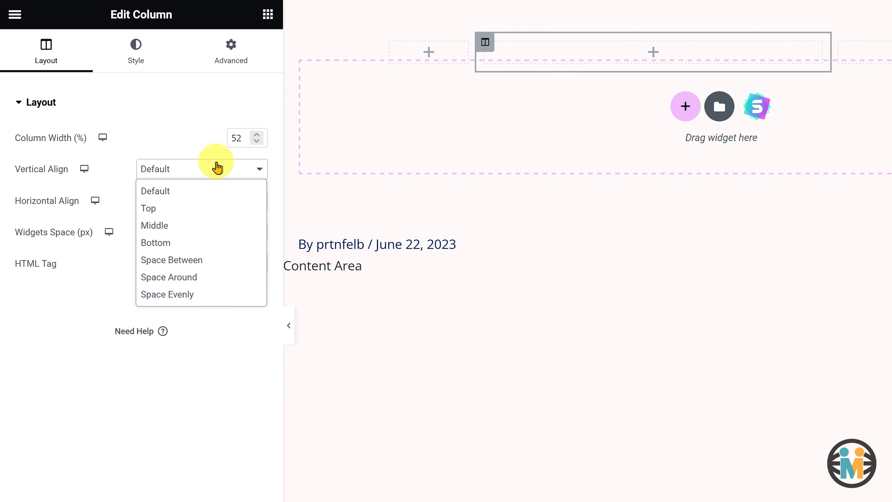
left_click(185, 225)
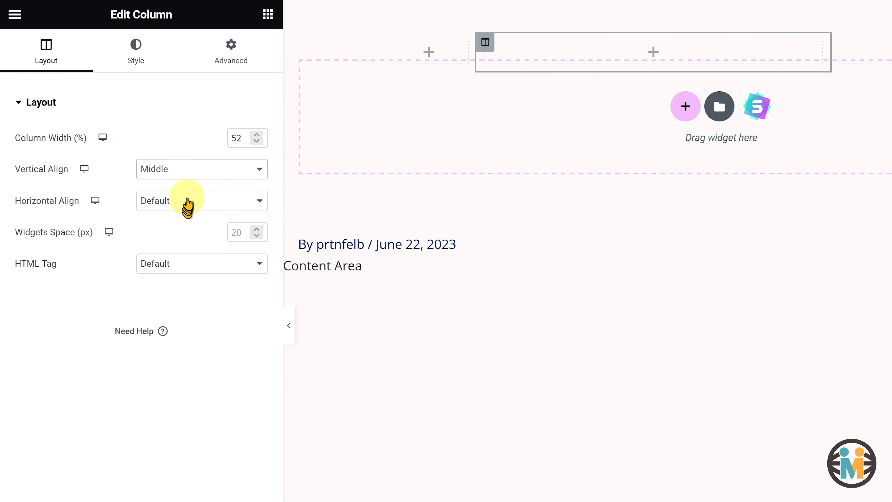
left_click(187, 200)
left_click(178, 274)
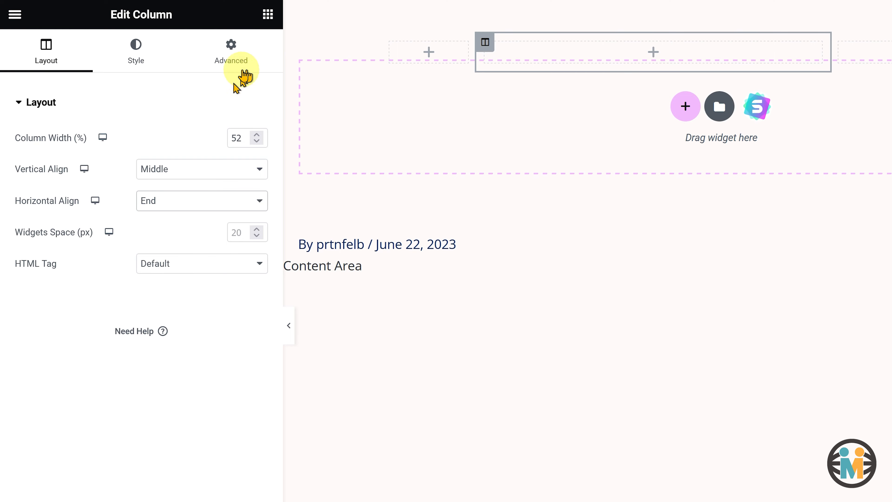
Step: Give the Menu-Container column unlinked padding of 20 px right and 0 elsewhere, and the CSS class menu-container
left_click(244, 62)
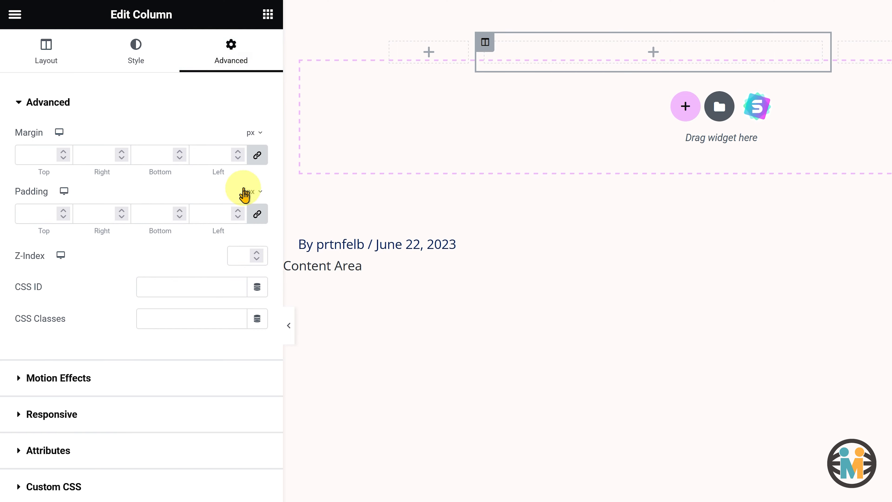
left_click(258, 214)
double_click(78, 213)
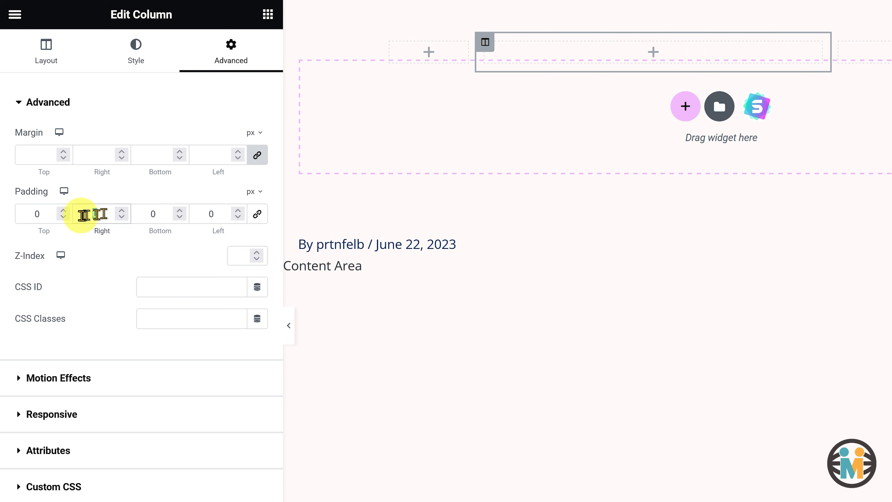
type("20")
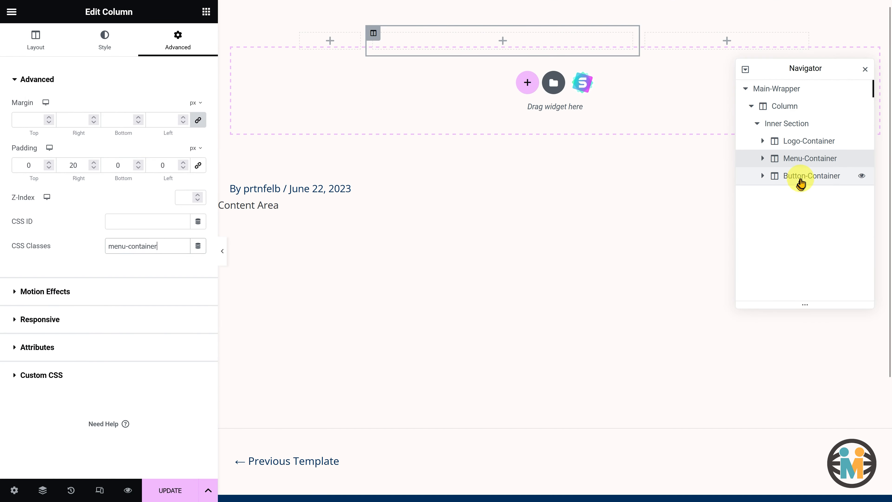
Step: Set the Button-Container column's width to 34%, vertical alignment to Middle and horizontal alignment to End
left_click(801, 181)
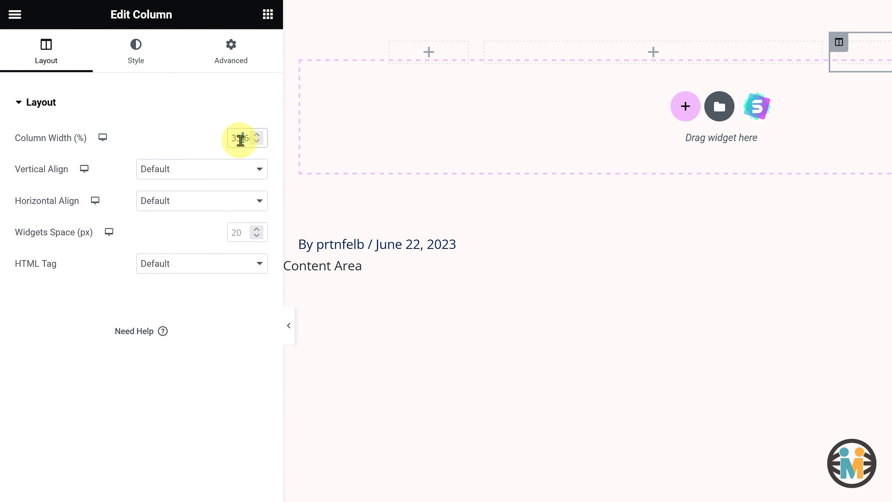
double_click(240, 141)
key("BackSpace")
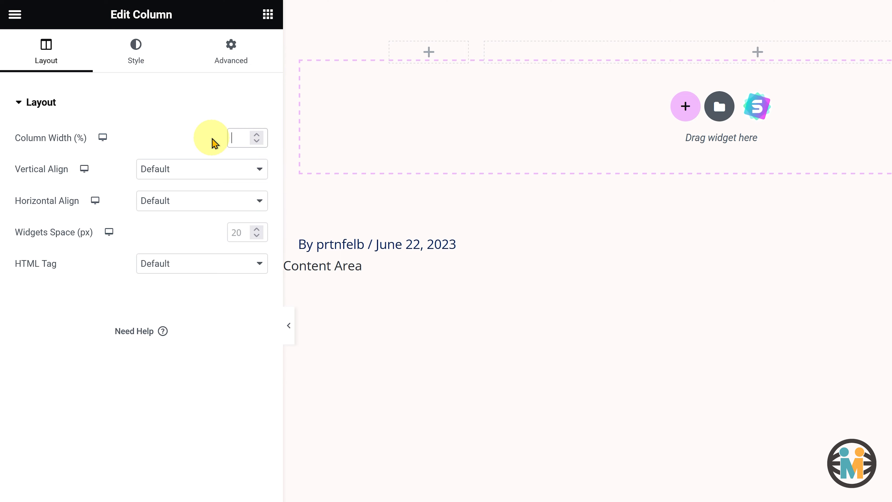
type("34")
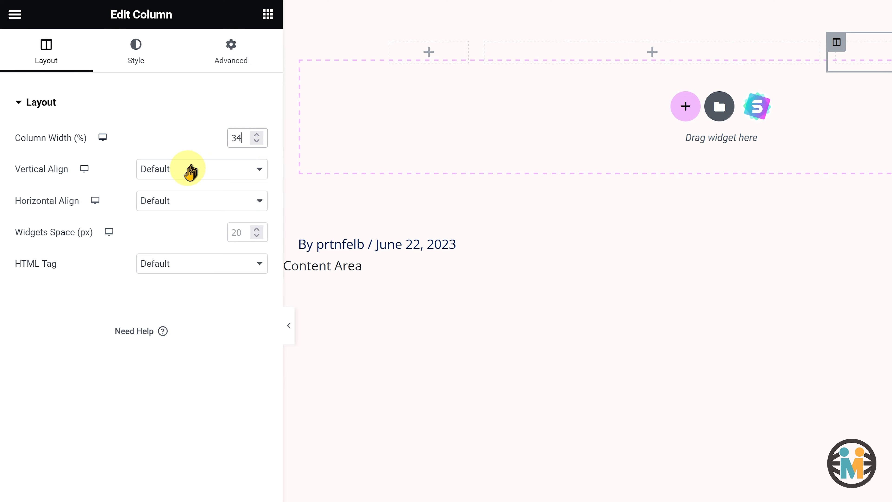
left_click(189, 172)
key("Escape")
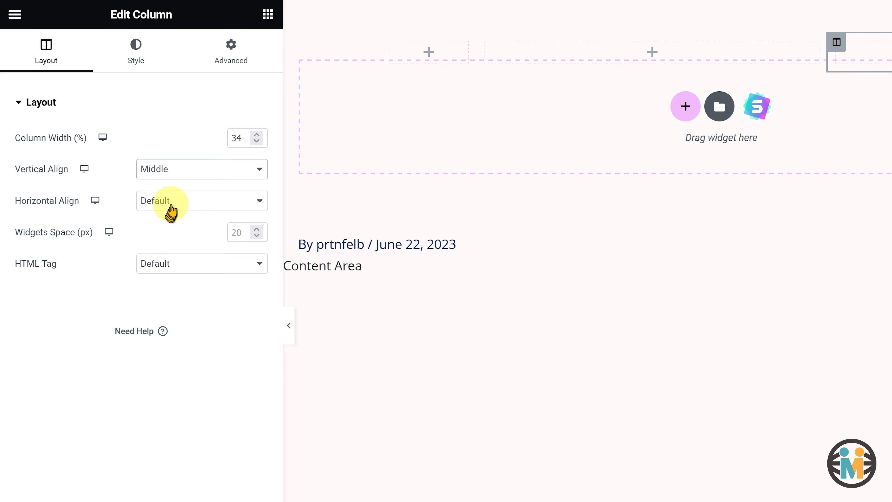
left_click(169, 203)
left_click(162, 272)
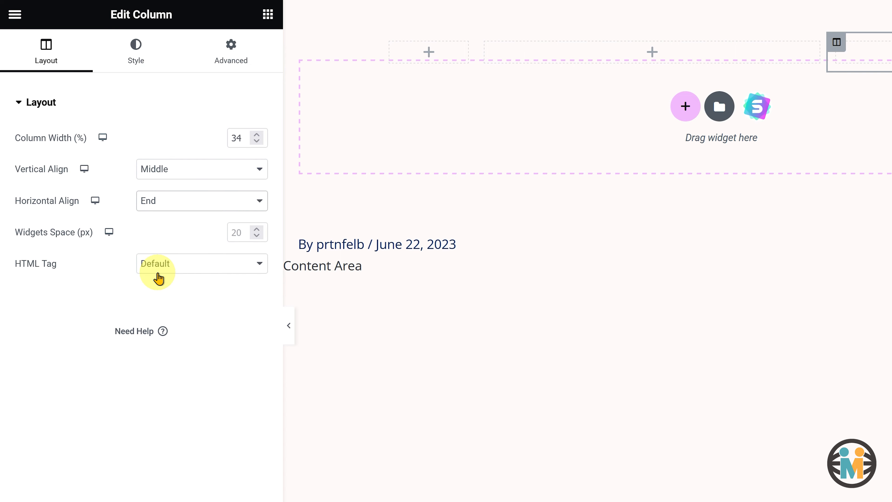
Step: Give the Button-Container column 0 px padding on all sides and the CSS class button-container
left_click(234, 64)
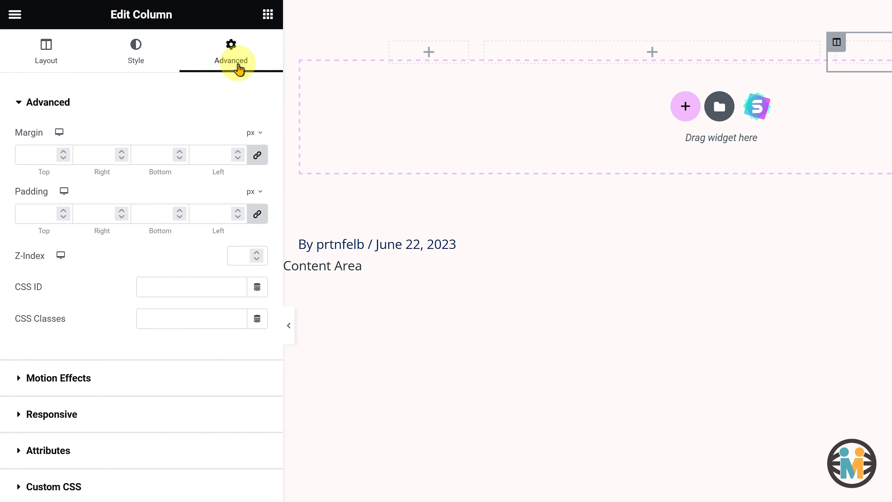
left_click(214, 210)
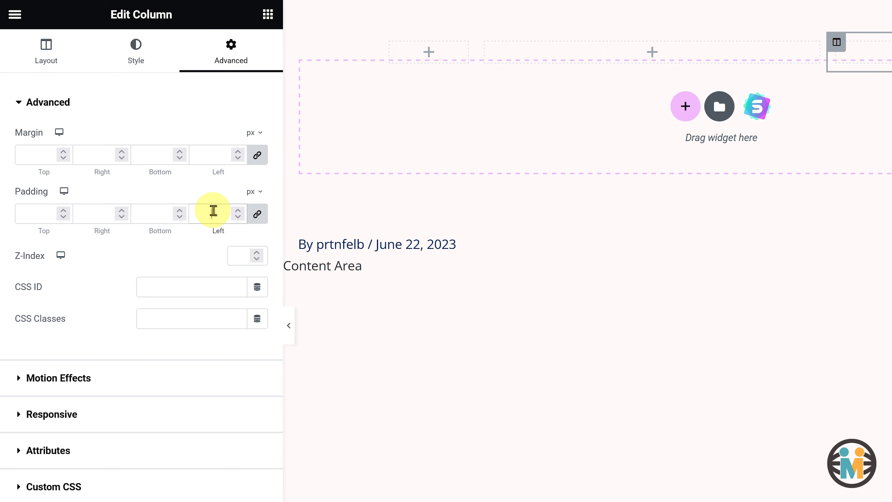
type("0")
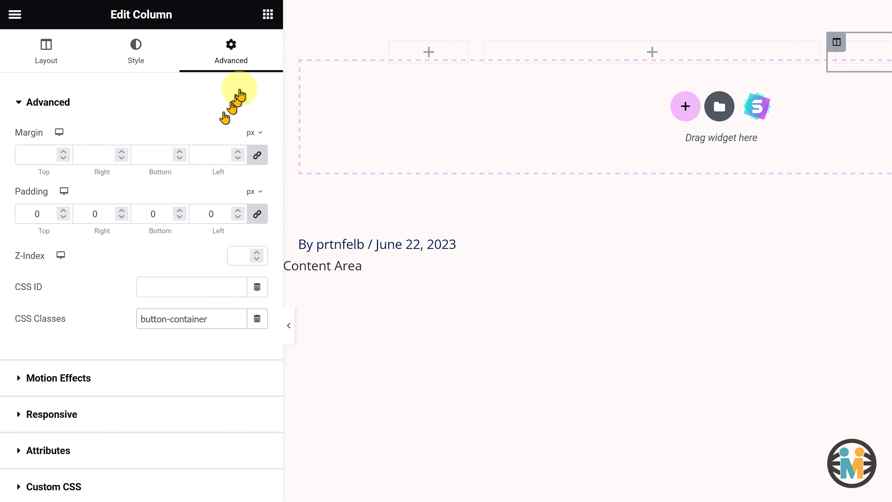
Step: Add an Image widget to the Logo-Container column and rename it Logo-1-Before Scroll
left_click(268, 15)
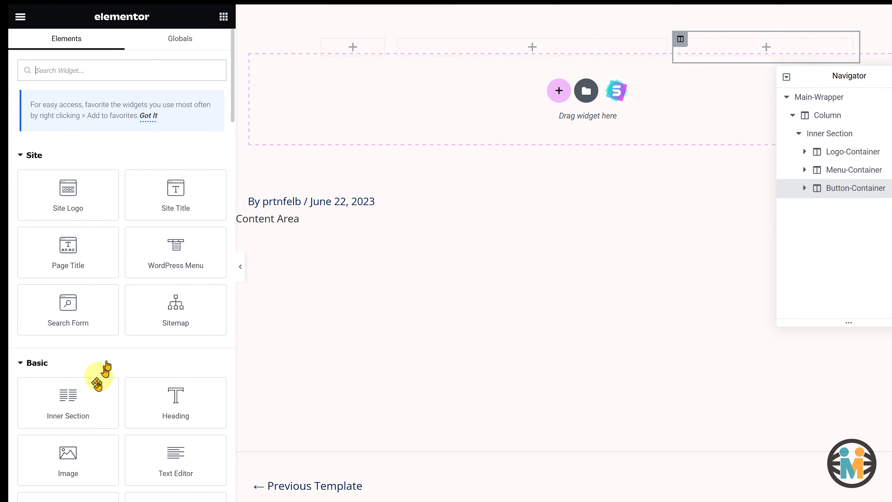
left_click_drag(60, 434, 330, 41)
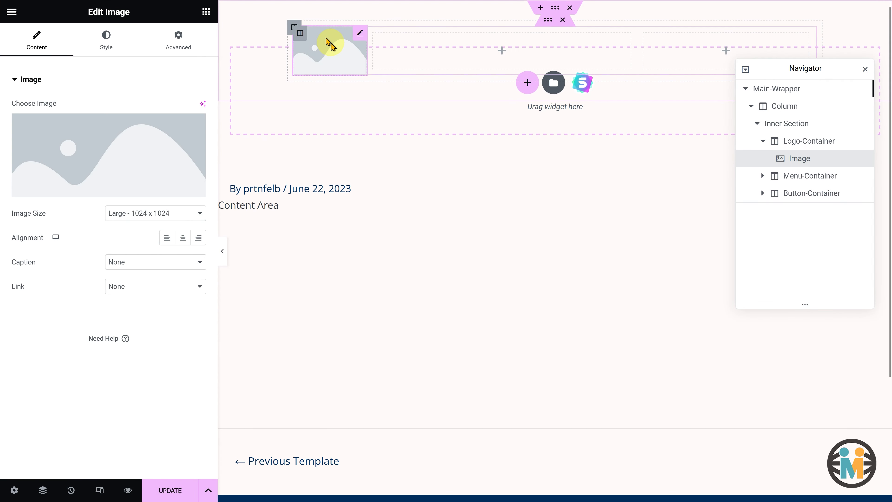
double_click(803, 162)
type("Logo-1-Be")
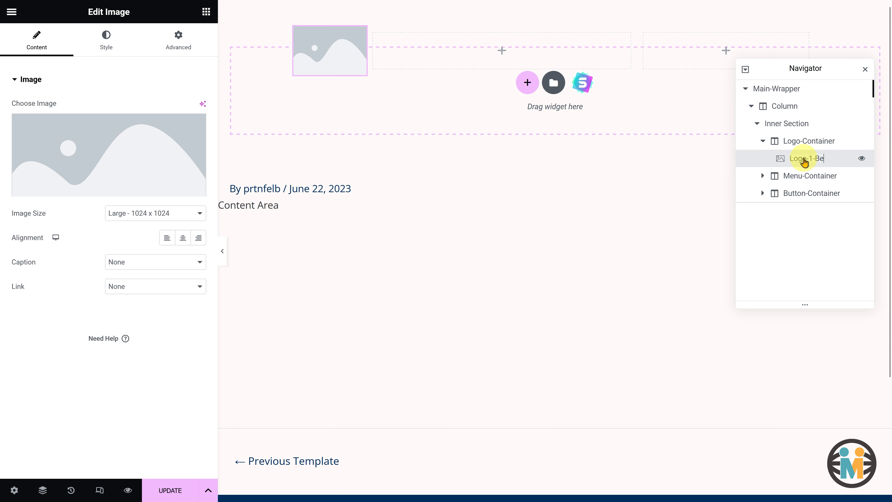
type("fore Scroll")
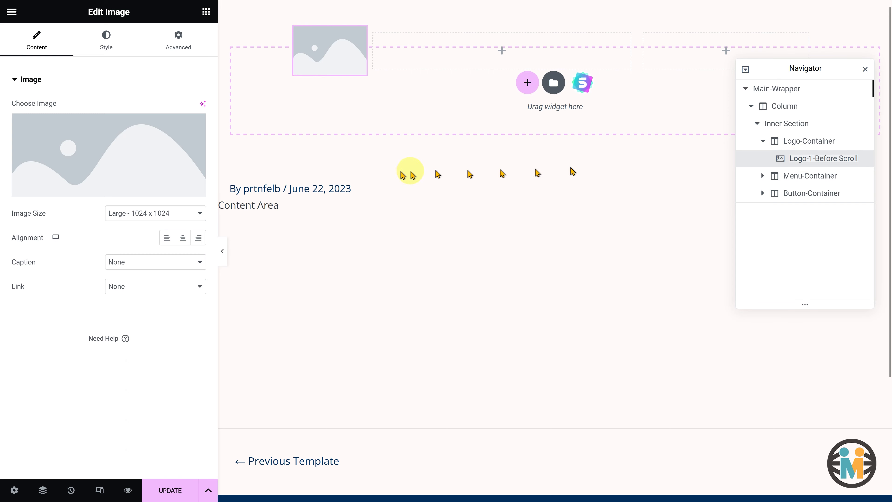
Step: Choose Hex-lab-white.png from the media library as the image for the Logo-1-Before Scroll widget
left_click(166, 165)
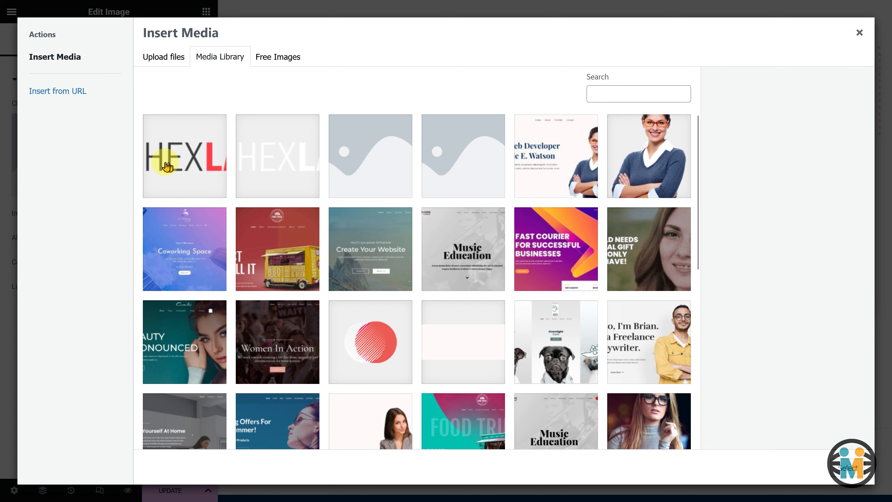
left_click(255, 163)
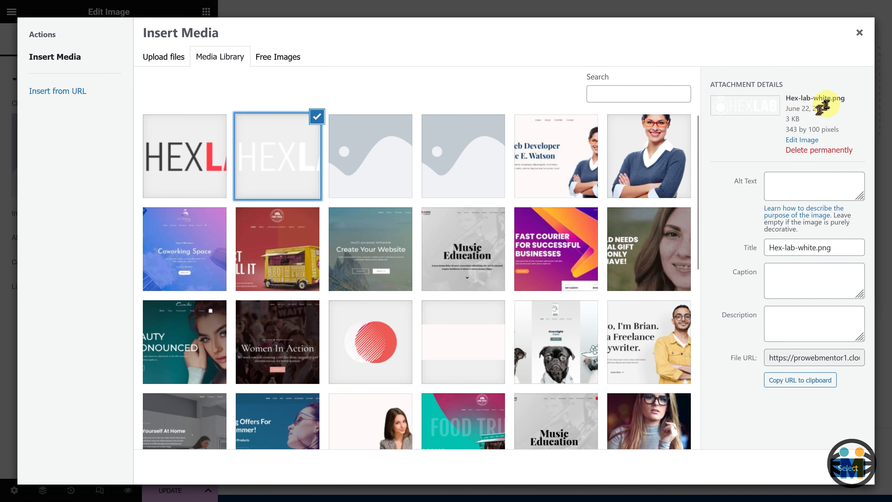
left_click_drag(830, 100, 844, 98)
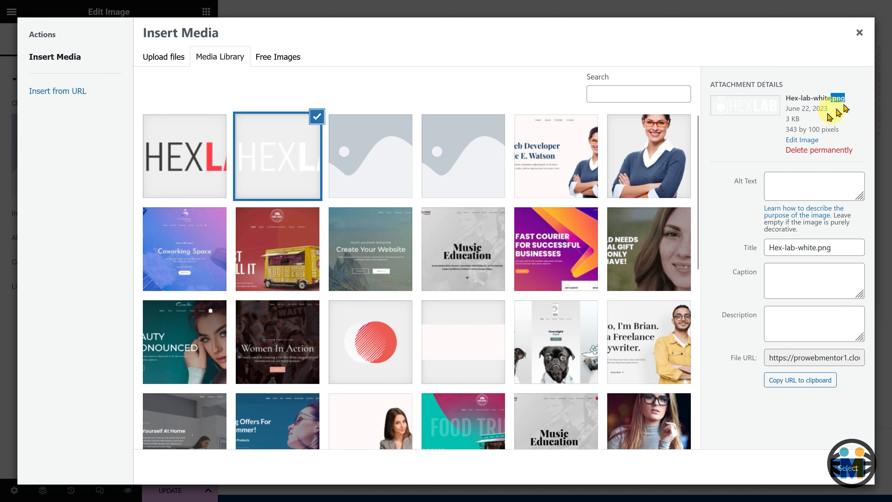
left_click_drag(785, 129, 839, 130)
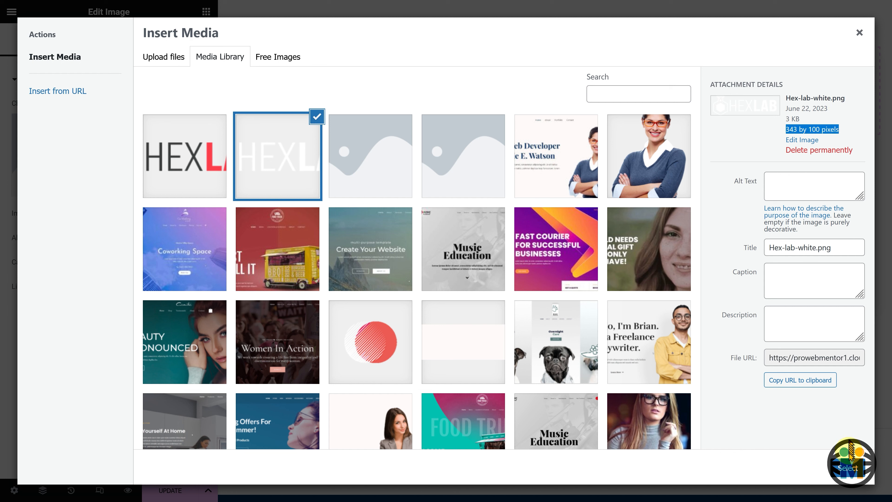
left_click(849, 467)
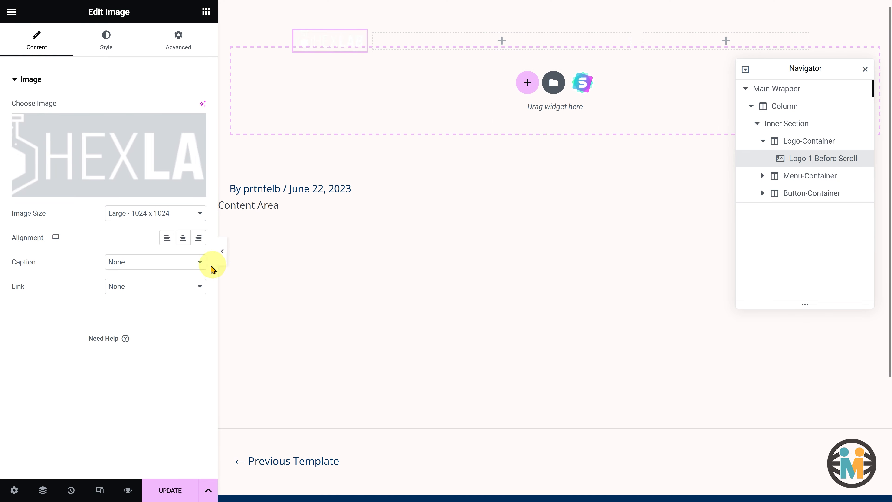
Step: Link the Logo-1-Before Scroll image to a custom URL using the dynamic Site URL tag
left_click(173, 287)
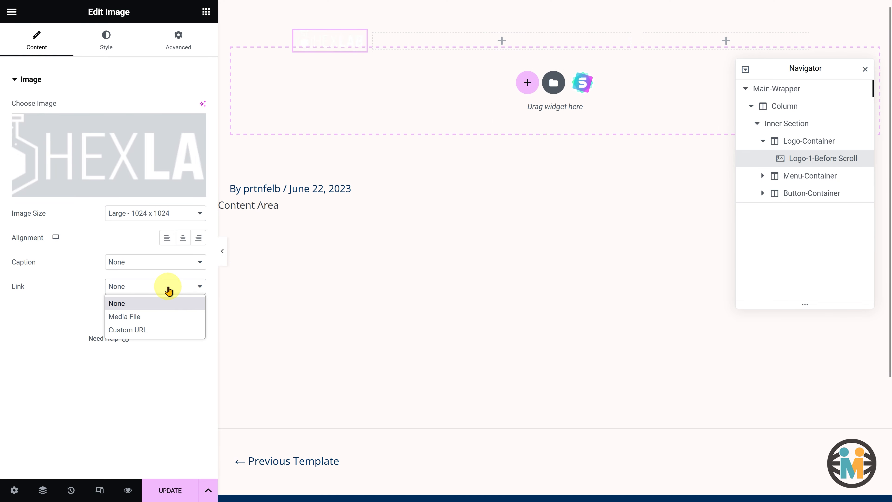
left_click(146, 329)
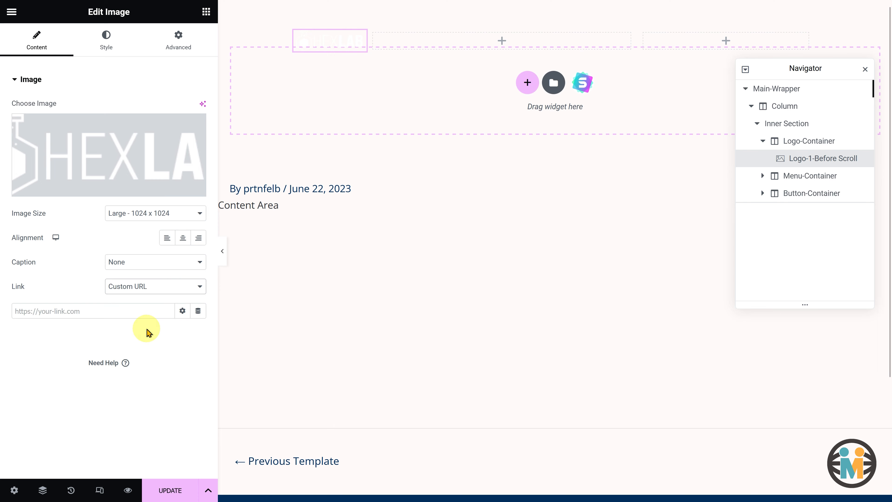
left_click(197, 310)
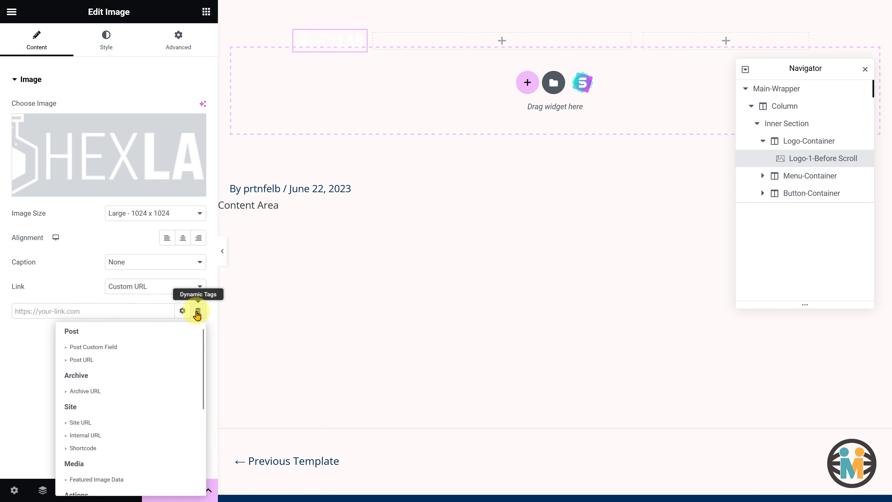
left_click(88, 422)
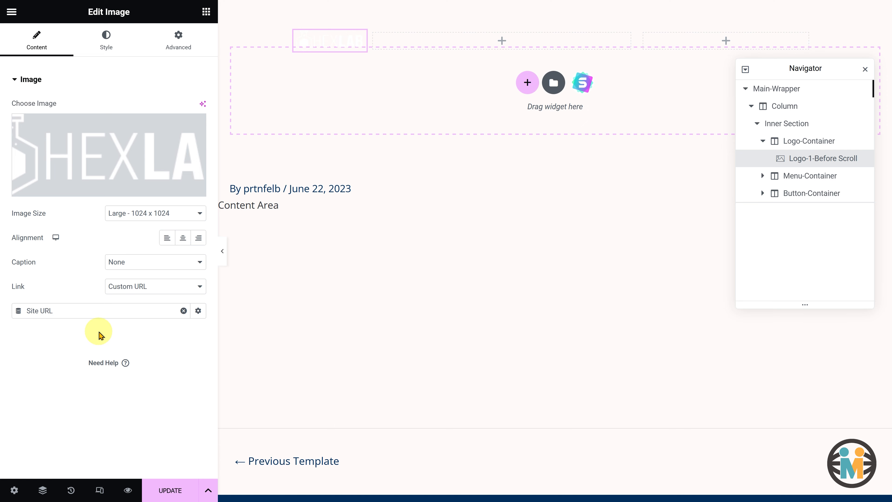
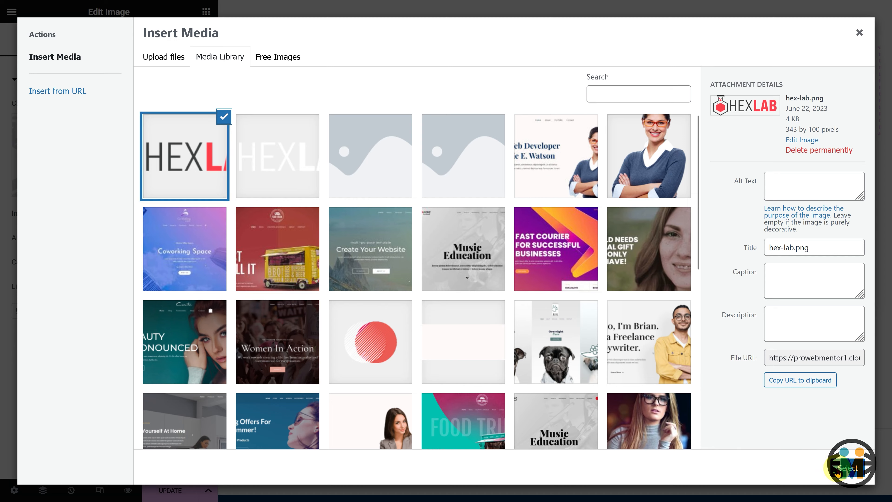
Step: Insert hex-lab.png as the Logo-2-After Scroll image and set the widget's CSS class to logo-2
left_click(846, 467)
left_click(178, 46)
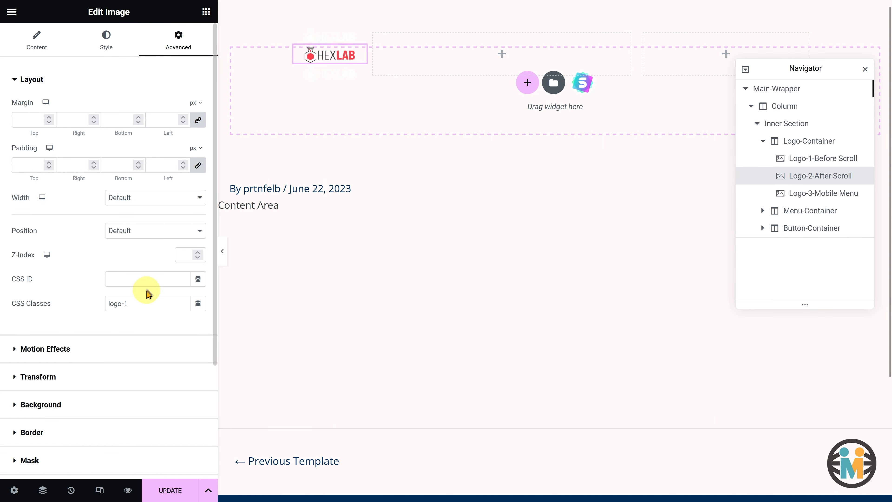
left_click_drag(148, 303, 75, 303)
type("logo-2")
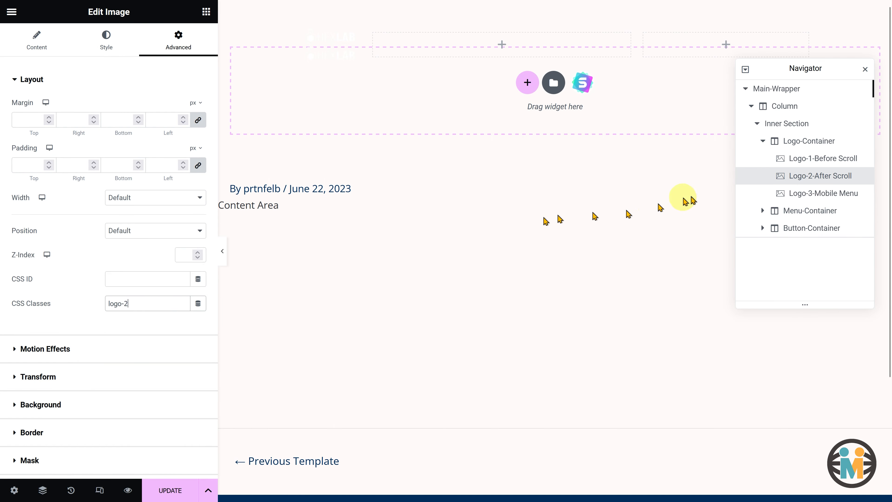
Step: Replace the Logo-3-Mobile Menu image with hex-lab.png and set the widget's CSS class to logo-3
left_click(788, 193)
left_click(117, 151)
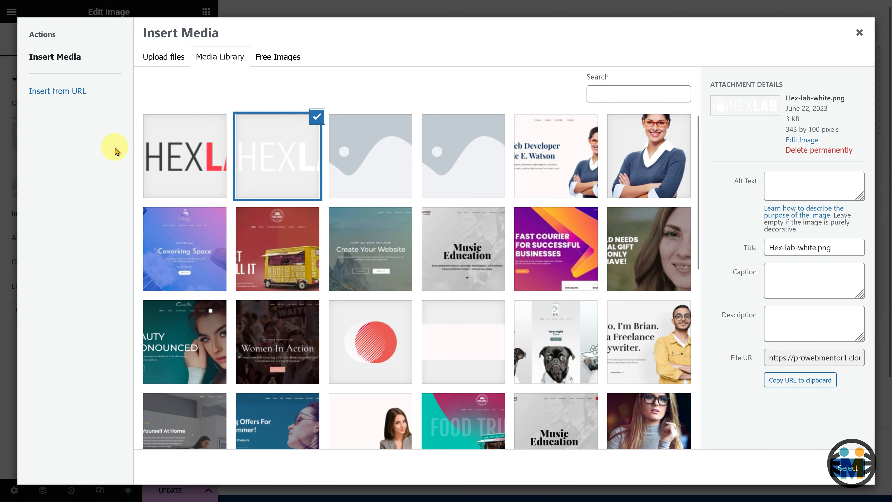
left_click(175, 159)
left_click(847, 471)
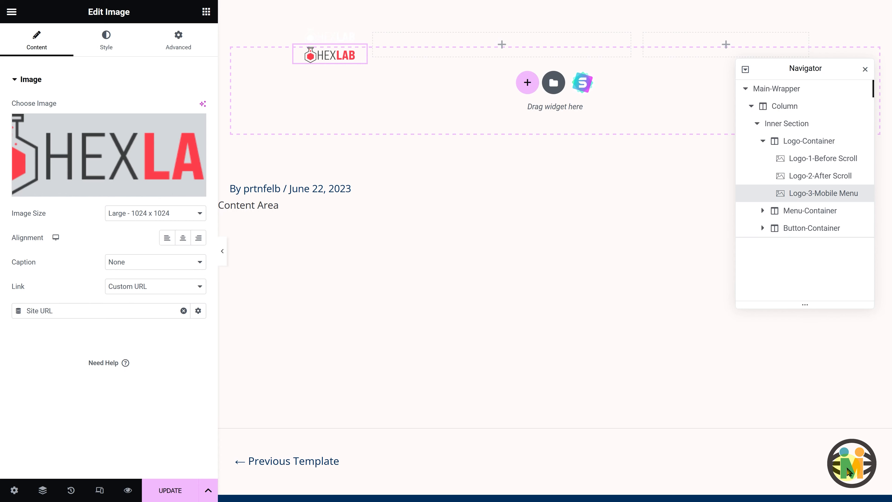
left_click(179, 40)
left_click_drag(138, 303, 80, 303)
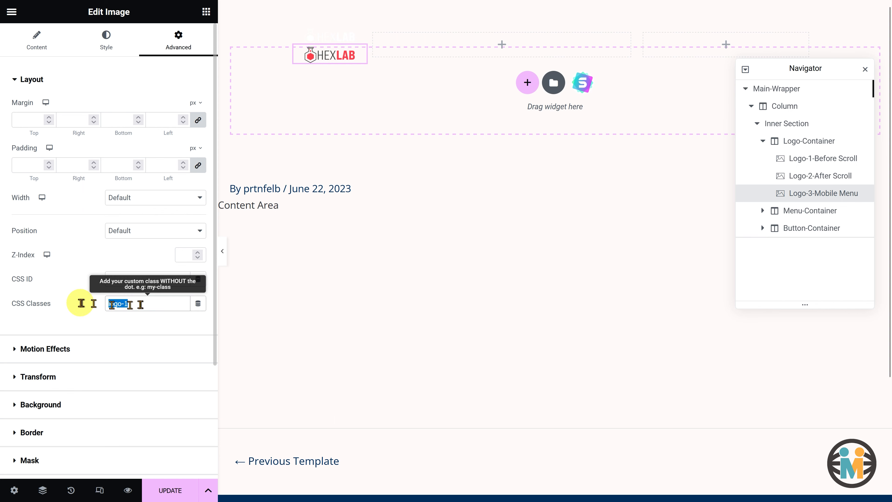
type("logo-3")
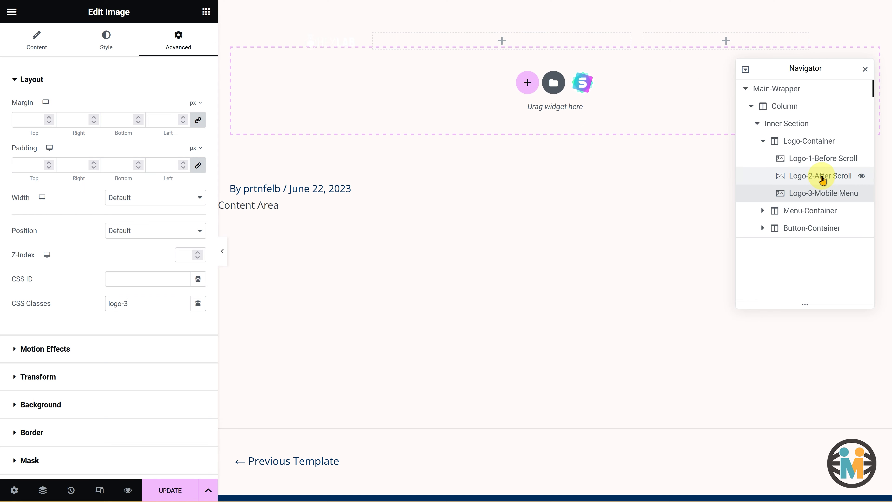
Step: Check the settings of the three logo widgets and save the header template
left_click(842, 158)
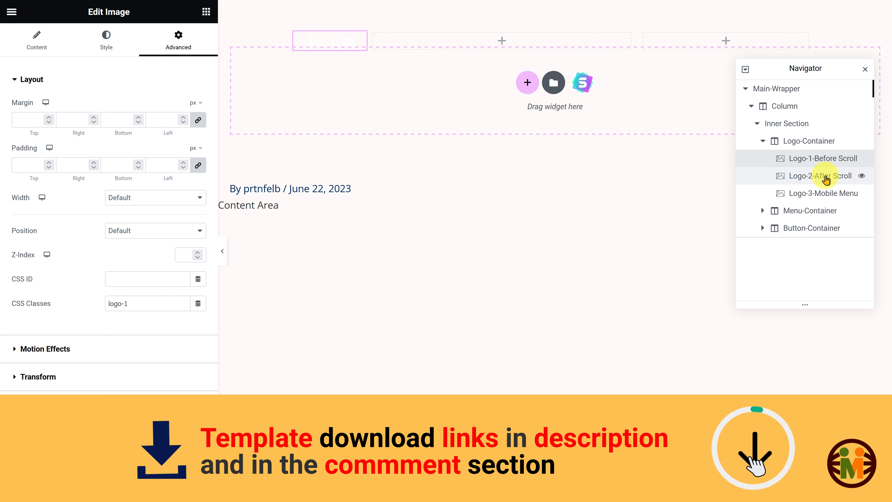
left_click(825, 177)
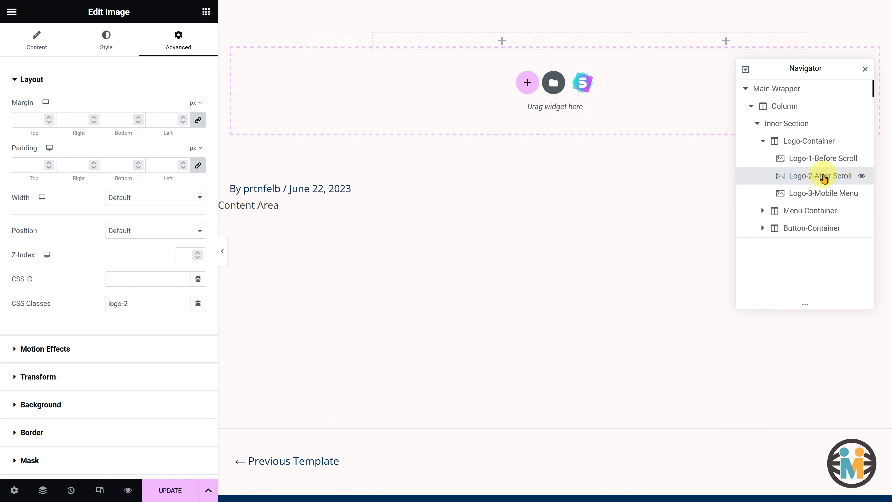
key("ctrl+s")
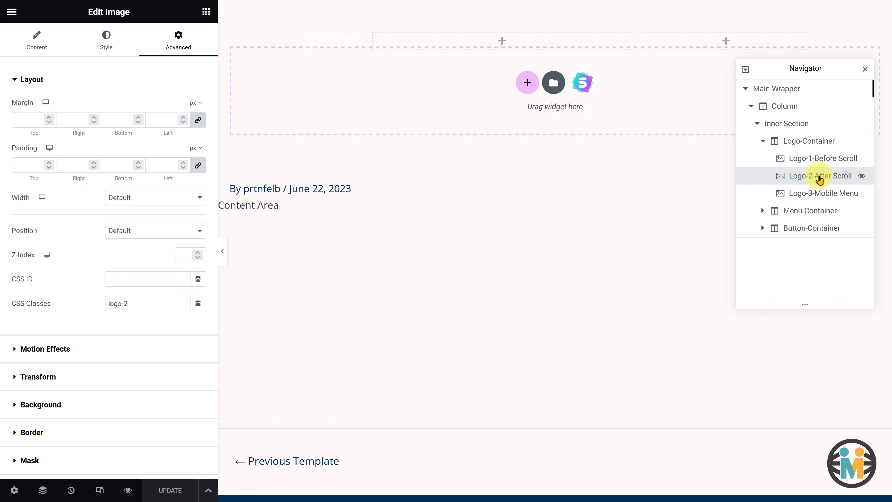
left_click(820, 163)
left_click(821, 177)
left_click(820, 199)
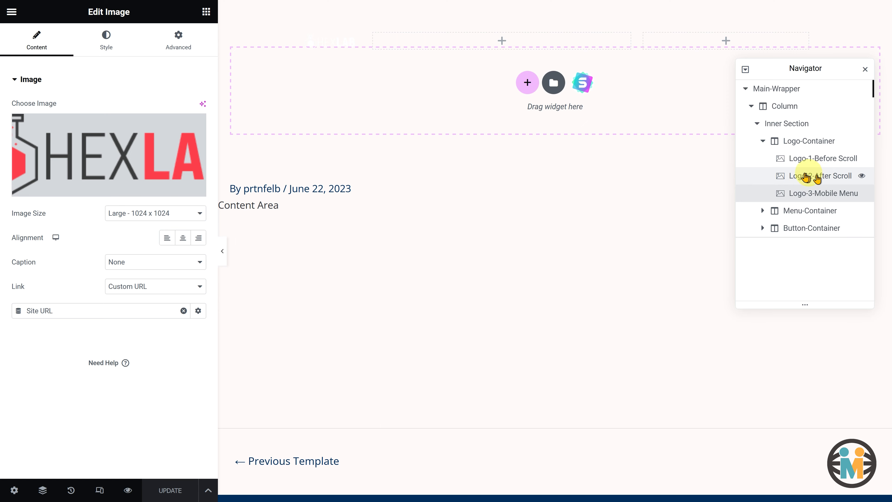
Step: Find the WordPress Menu widget and add it to the Menu-Container column
left_click(206, 12)
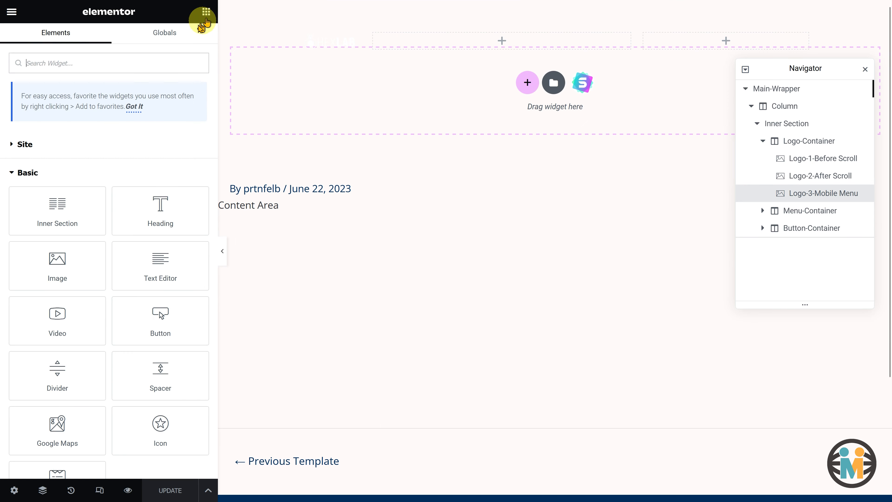
type("menu")
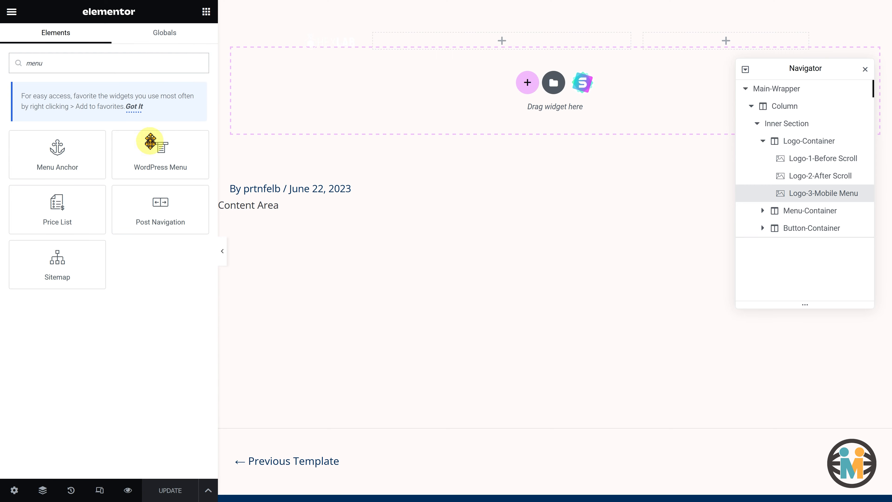
left_click_drag(151, 139, 416, 40)
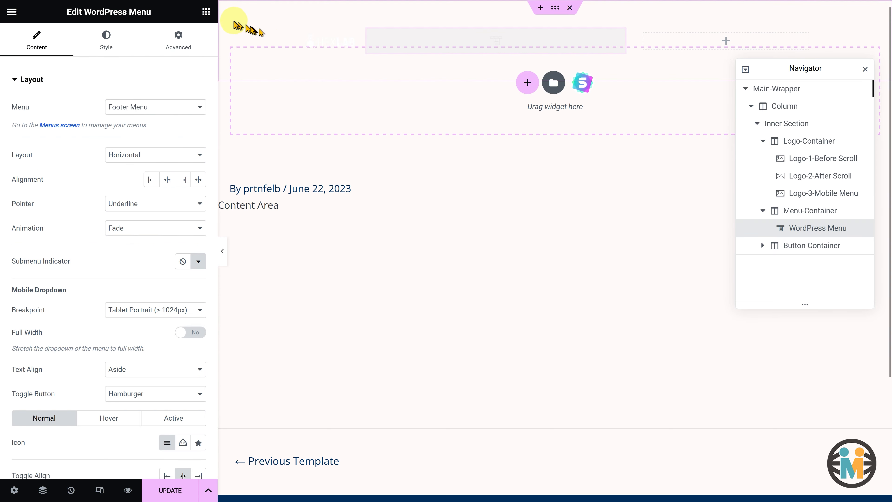
Step: Add an HTML widget below the WordPress Menu in the Menu-Container column
left_click(207, 14)
left_click(163, 62)
type("html")
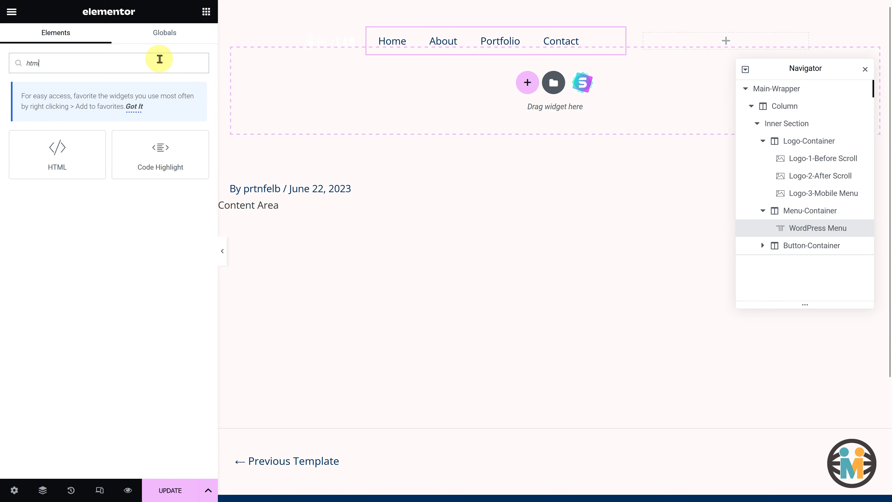
left_click_drag(71, 147, 495, 46)
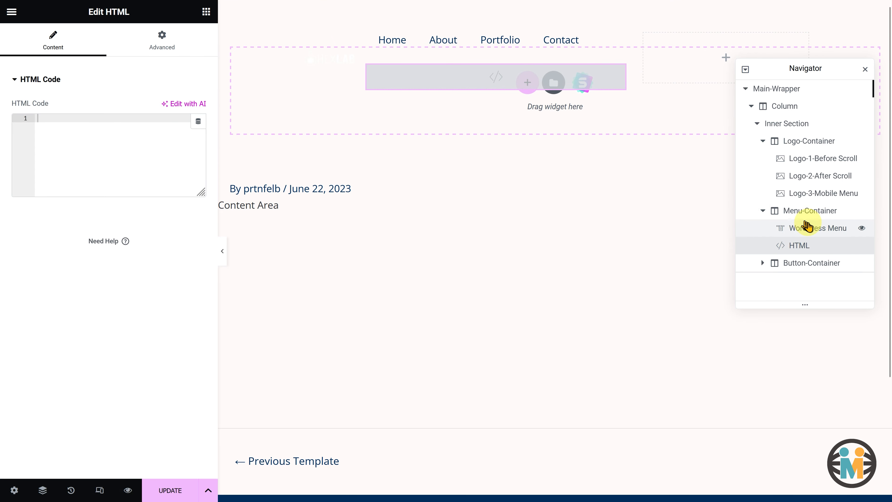
Step: Align the WordPress Menu right, set its pointer to None and turn on the full-width mobile dropdown
left_click(806, 227)
left_click(182, 179)
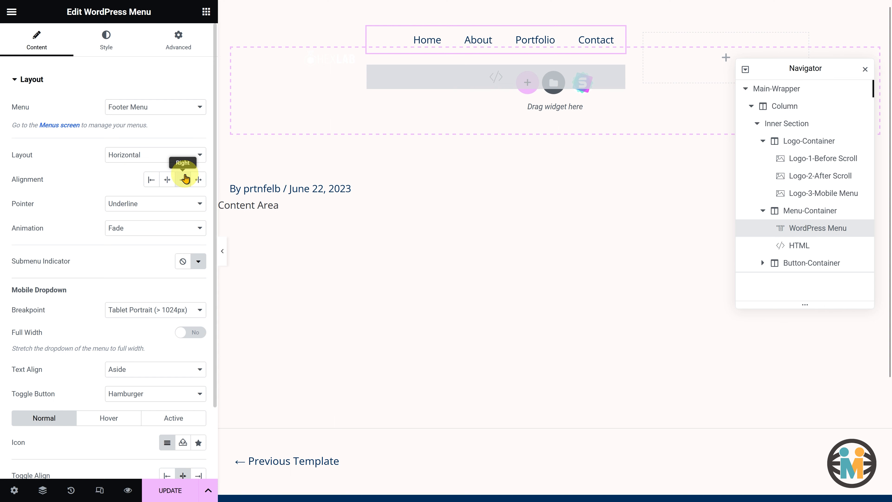
left_click(165, 205)
left_click(145, 221)
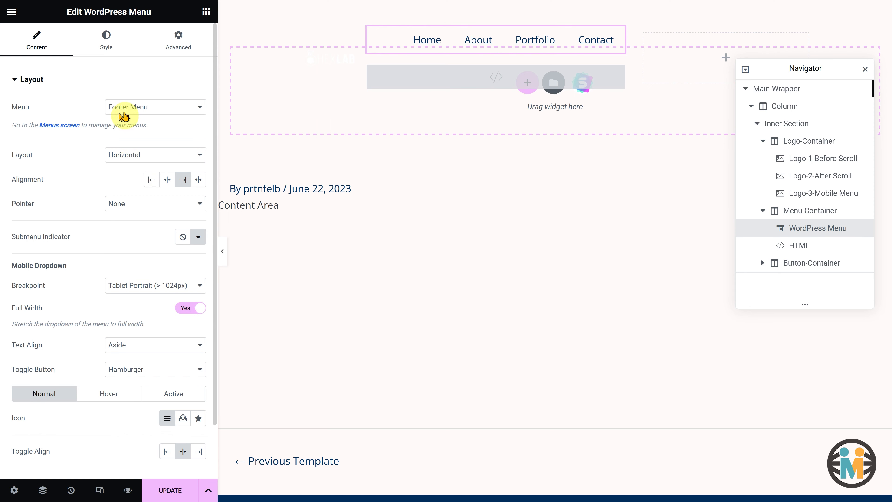
Step: Try the Poppins font for the main menu text and set its size to 16 px and weight to 400 (Normal)
left_click(111, 46)
left_click(198, 106)
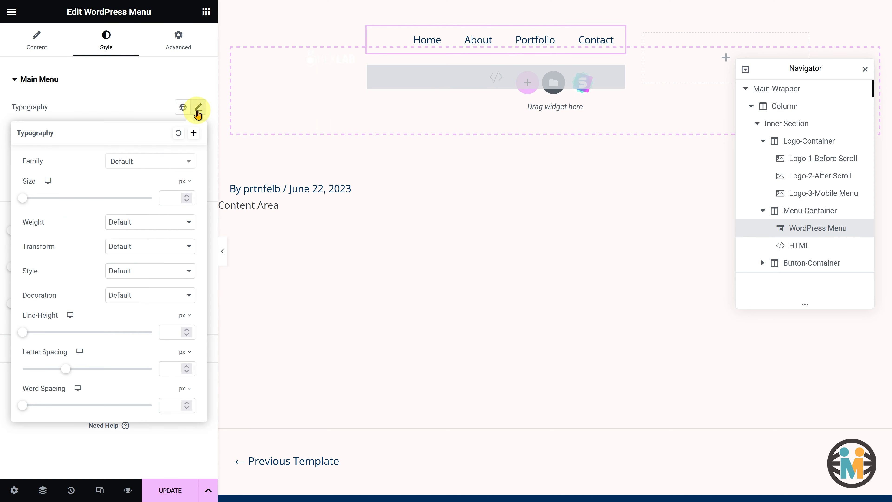
left_click(151, 161)
type("poppins")
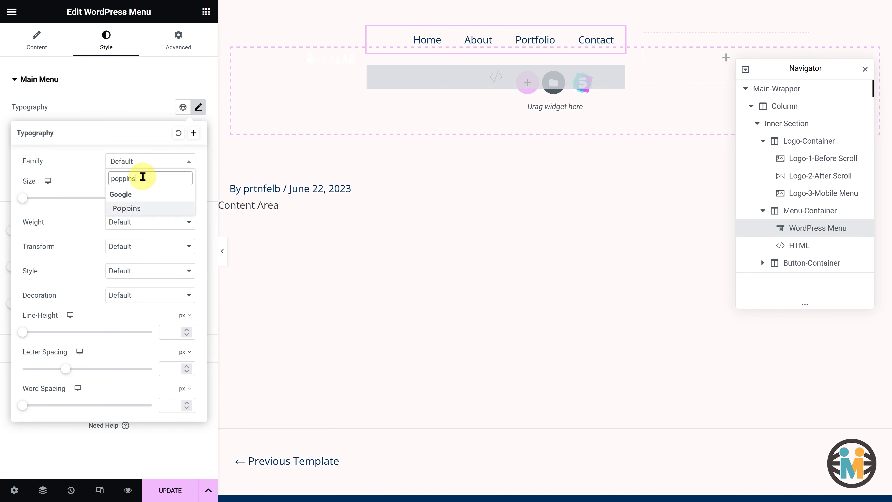
left_click(87, 173)
left_click(169, 201)
type("16")
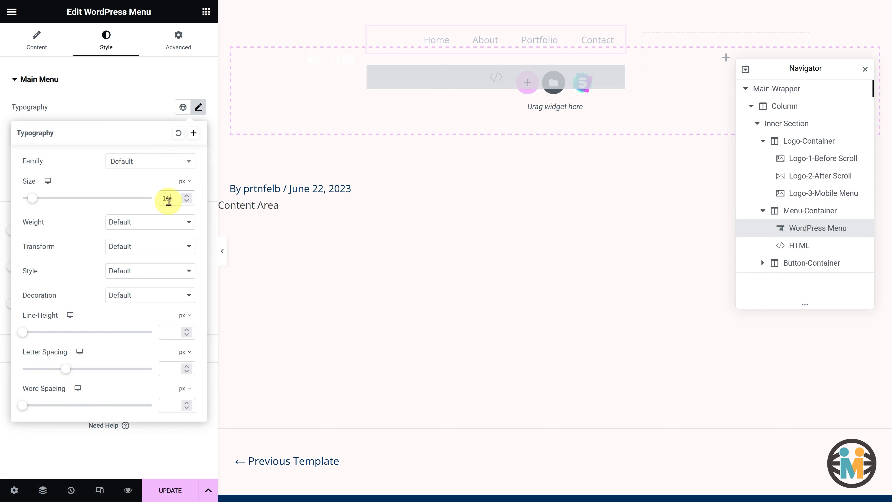
left_click(154, 221)
left_click(131, 278)
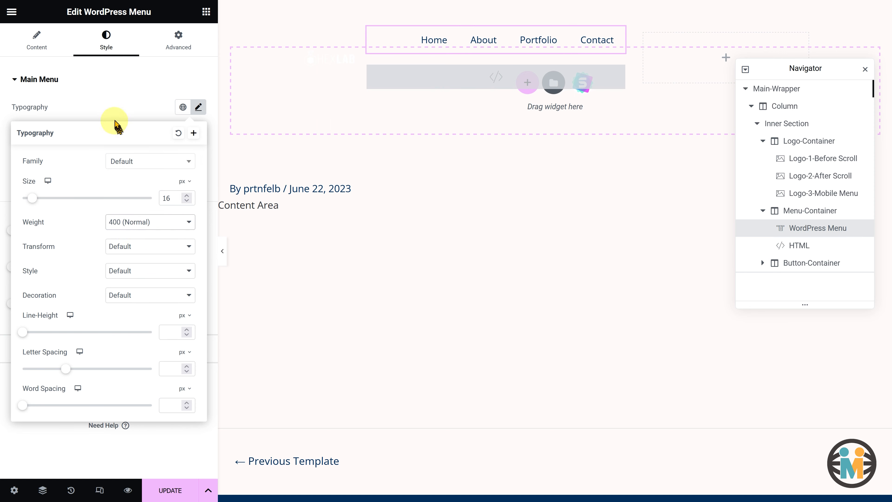
left_click(113, 112)
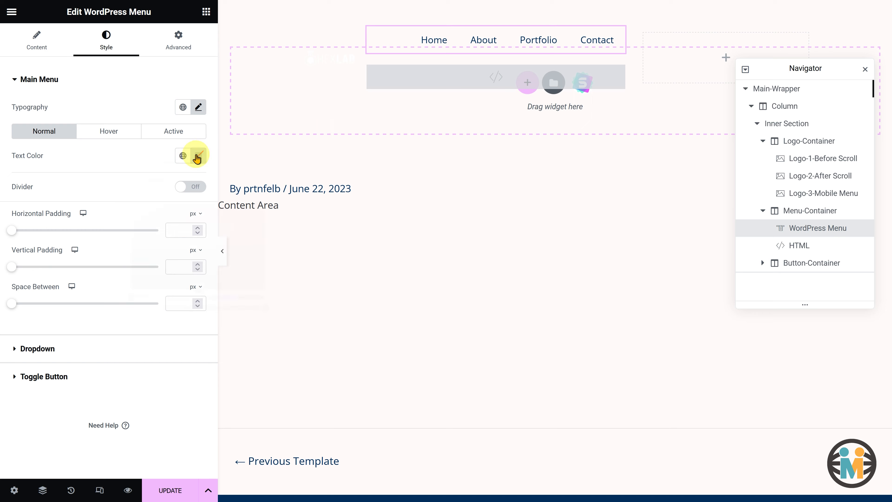
Step: Set the main menu's normal text colour to white and its hover and active text colours to #FFC800
left_click(198, 156)
left_click(108, 131)
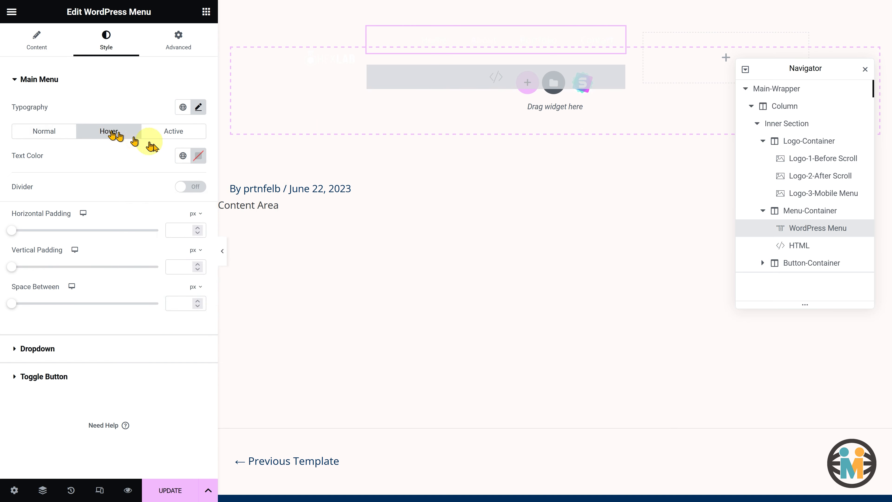
left_click(199, 155)
left_click(183, 133)
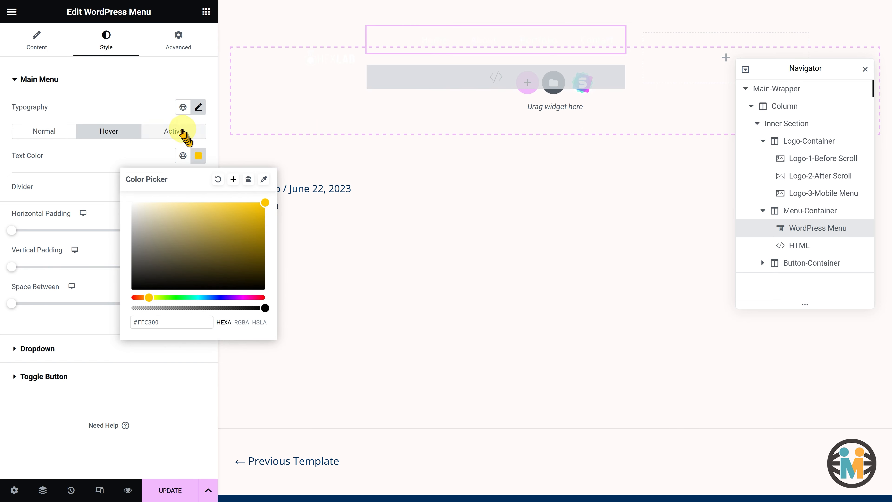
left_click(198, 156)
key("ctrl+v")
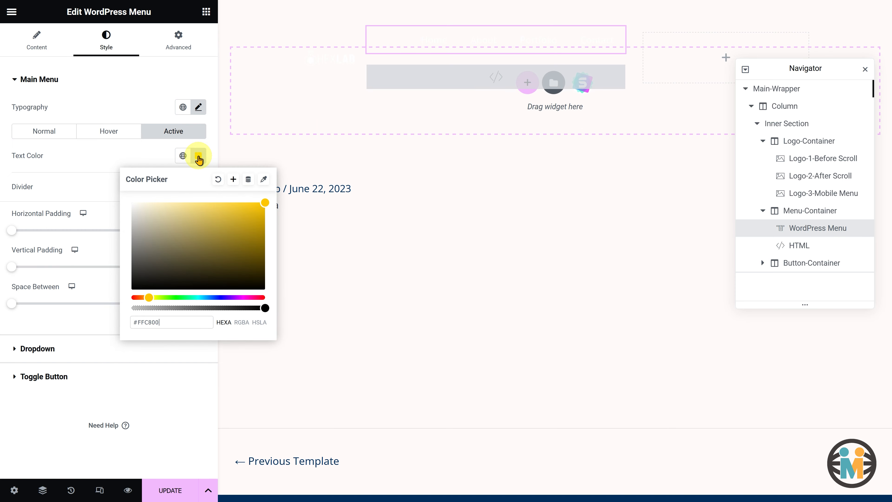
left_click(121, 170)
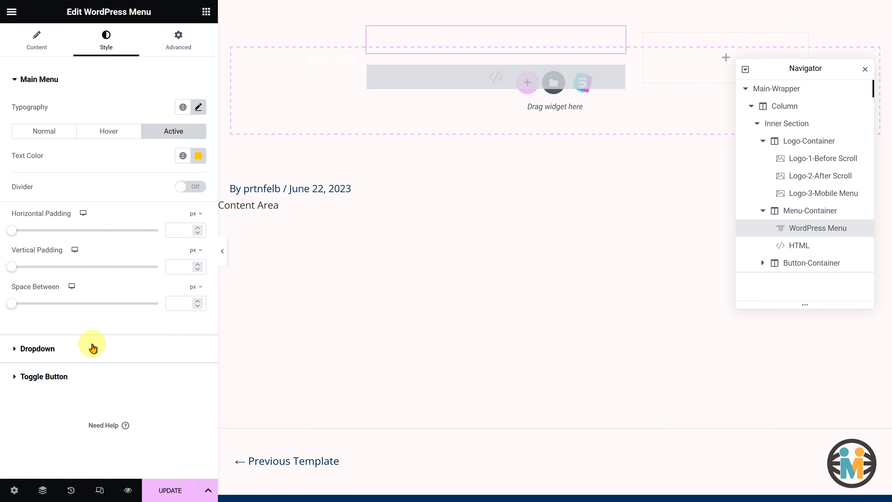
Step: Set the menu dropdown's normal text colour to black (#000000) and its background colour to white (#FFFFFF)
left_click(92, 347)
left_click(198, 200)
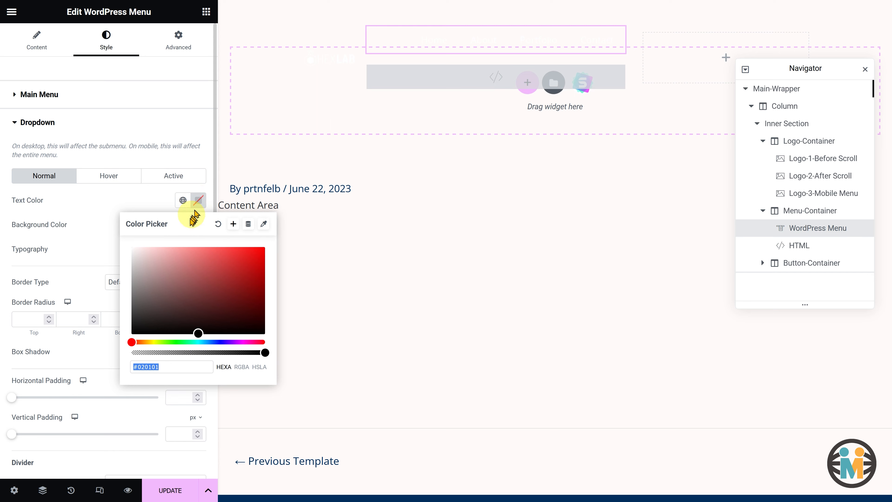
left_click_drag(168, 262, 129, 338)
left_click(66, 250)
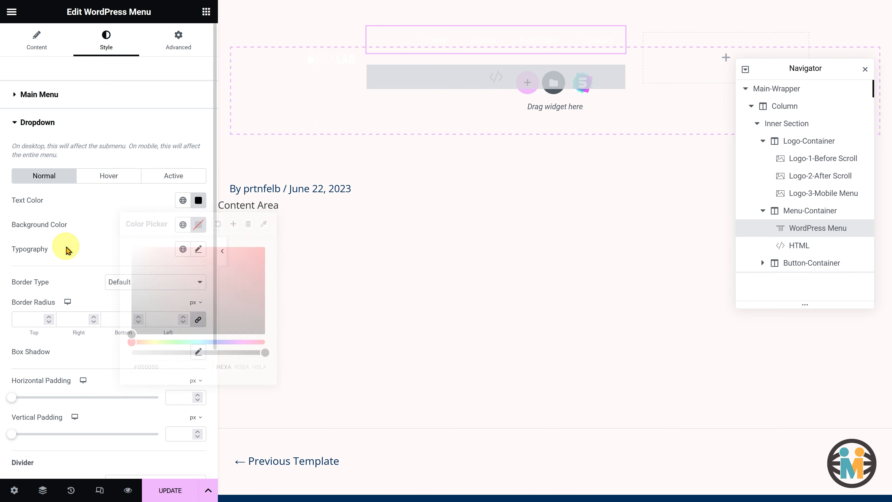
left_click(198, 224)
left_click(133, 273)
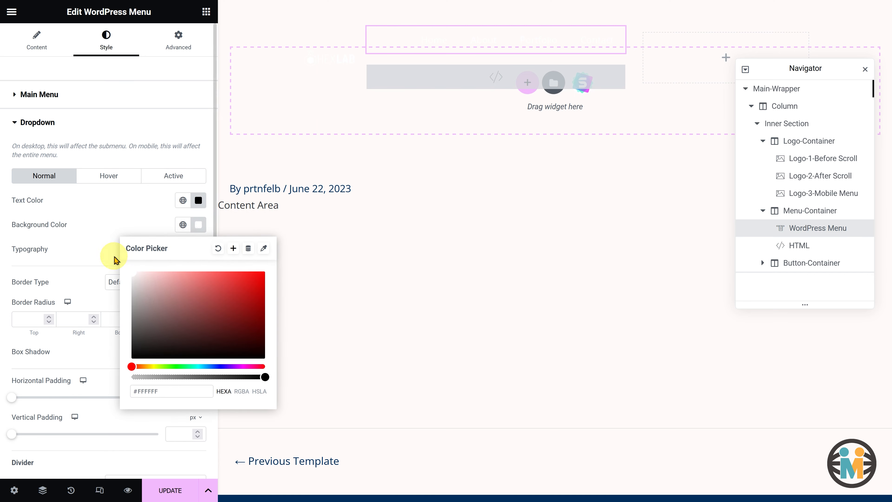
Step: Set the menu dropdown's hover text colour to #FFC800 and make its hover background colour fully transparent
left_click(109, 175)
left_click(199, 200)
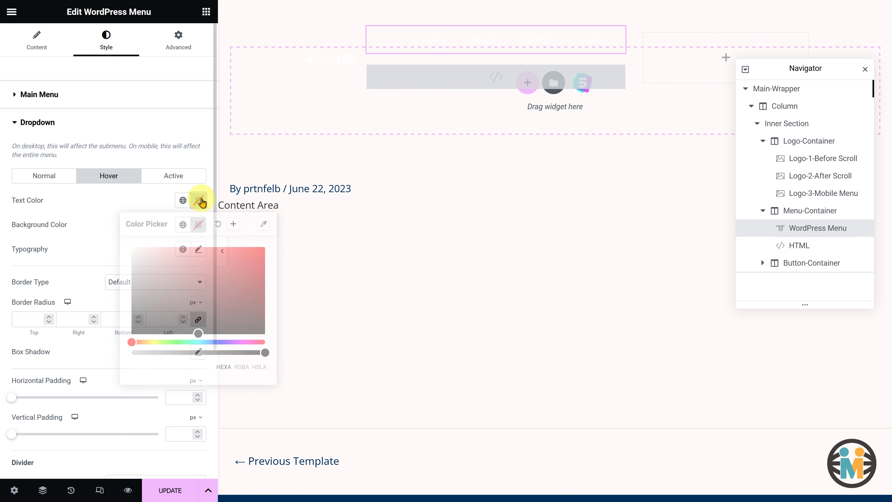
type("#FFC800")
left_click(151, 198)
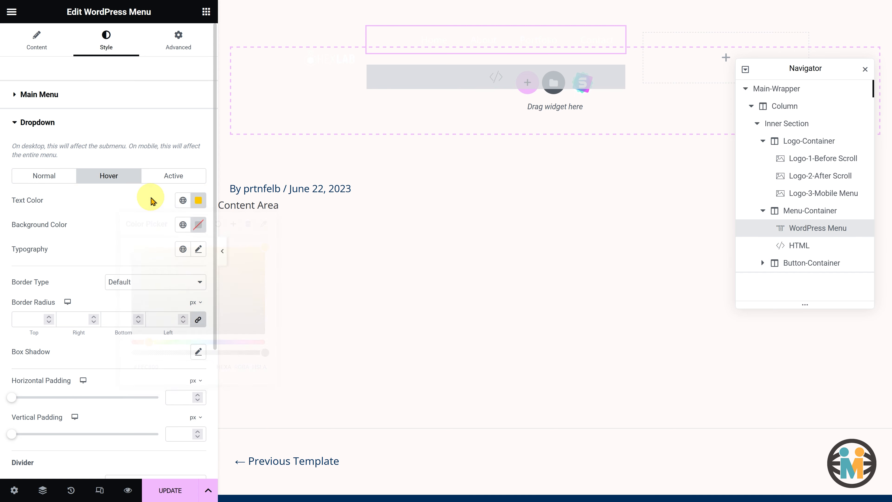
left_click(199, 225)
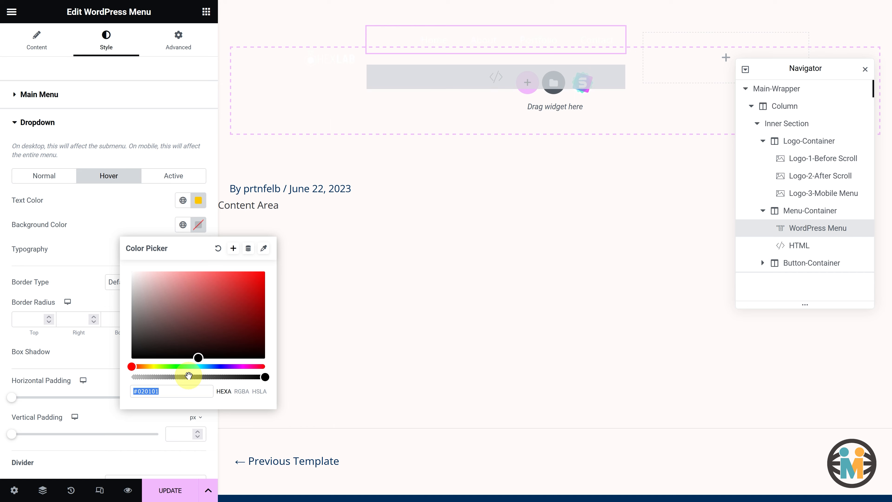
left_click_drag(189, 375, 118, 378)
left_click(105, 228)
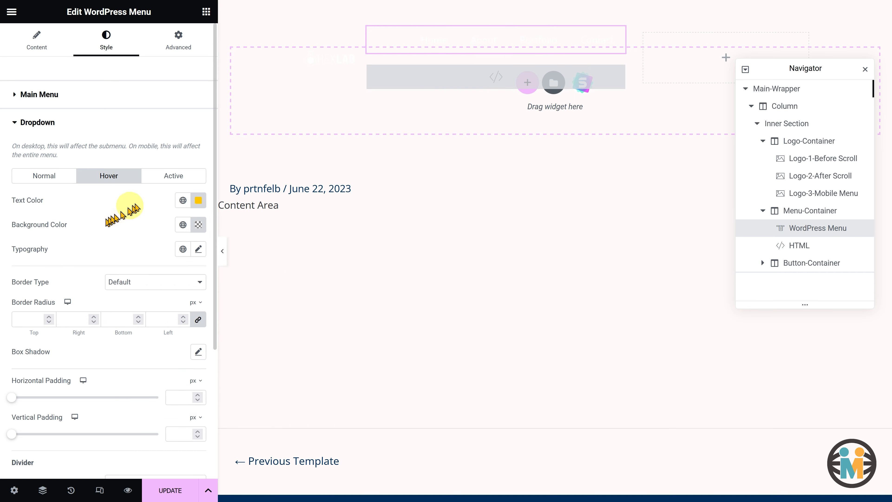
Step: Set the menu dropdown's active text colour to red and make its active background colour fully transparent
left_click(164, 175)
left_click(197, 201)
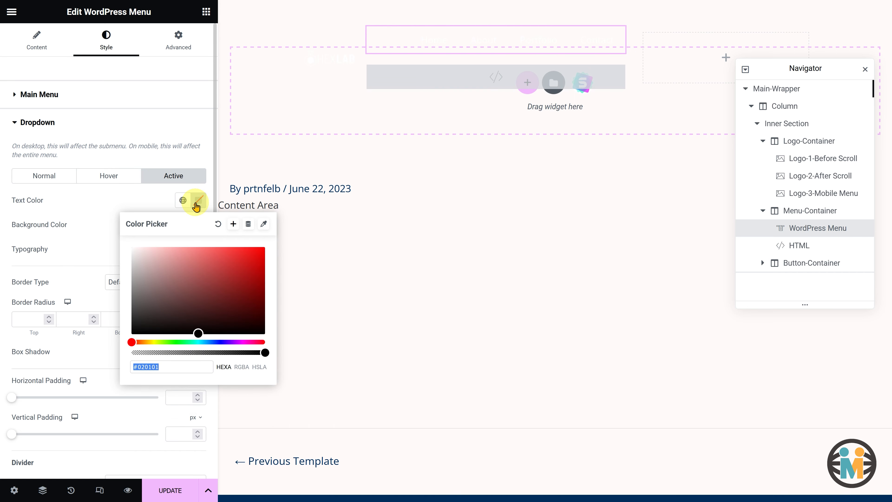
left_click(102, 201)
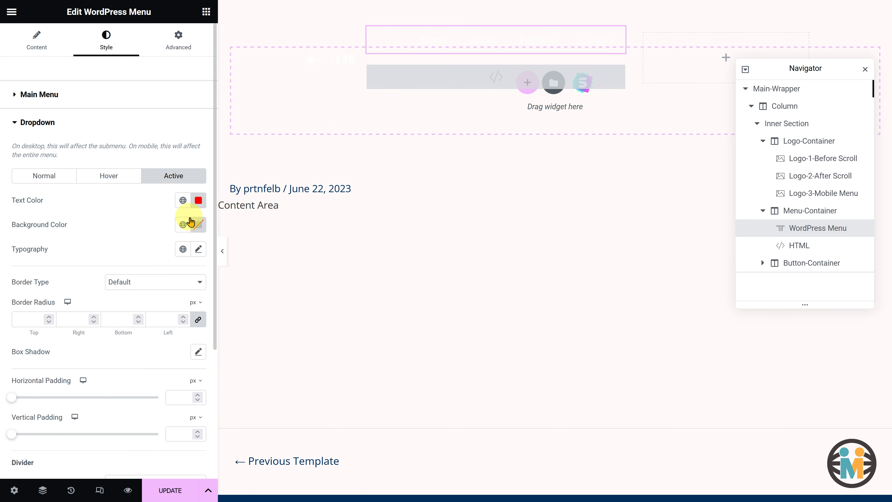
left_click(199, 225)
left_click_drag(169, 375, 116, 379)
left_click(99, 252)
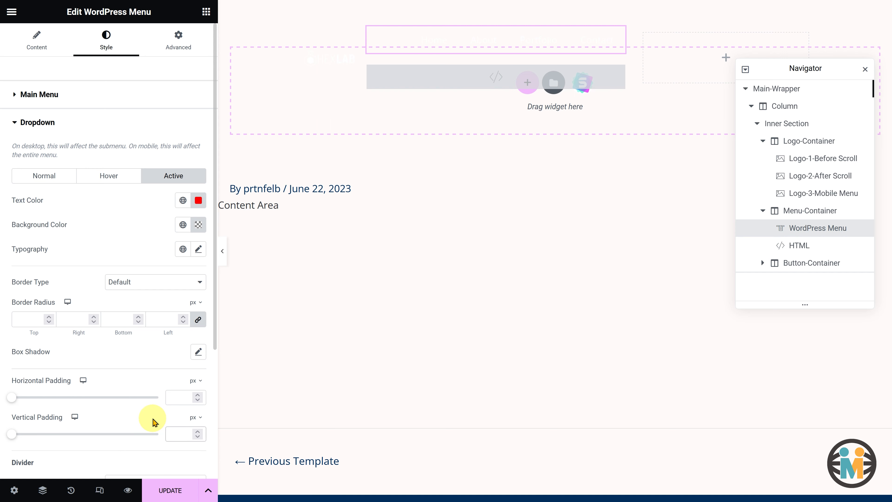
Step: Set the menu toggle button's normal colour to #FF404C and make its normal background colour fully transparent
scroll(150, 418, "down", 5)
left_click(125, 395)
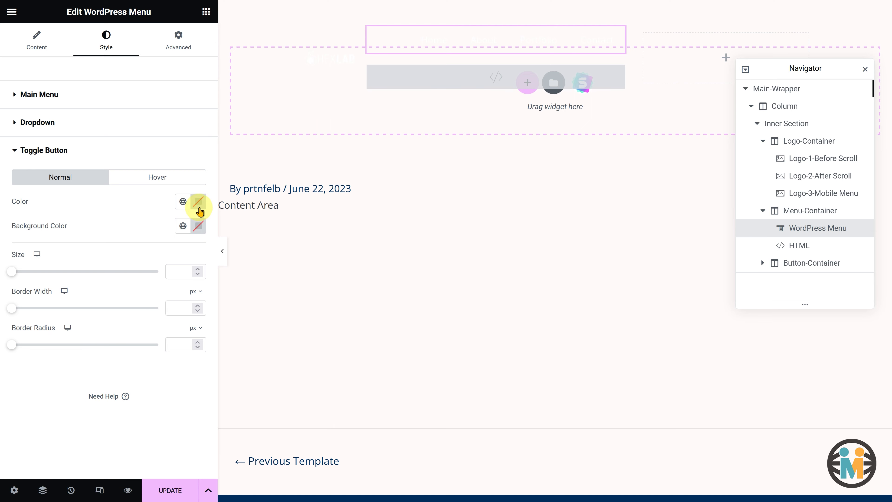
left_click(199, 202)
type("#FF4042")
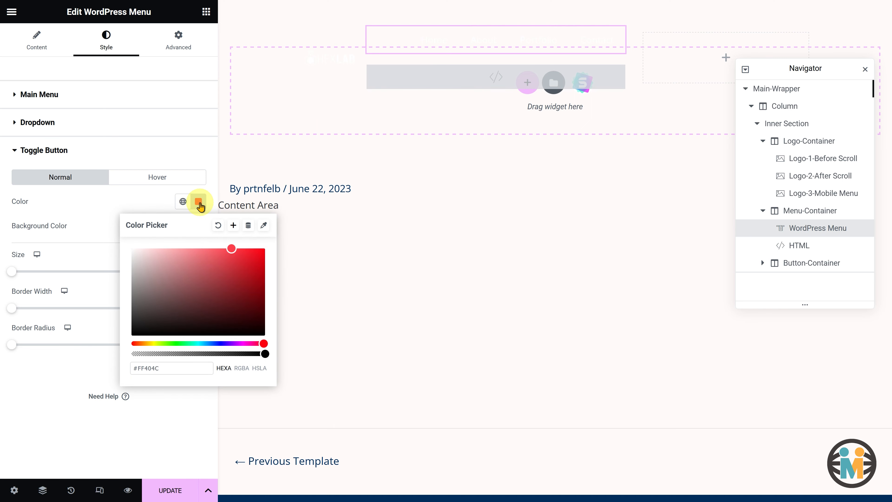
left_click(145, 202)
left_click(198, 225)
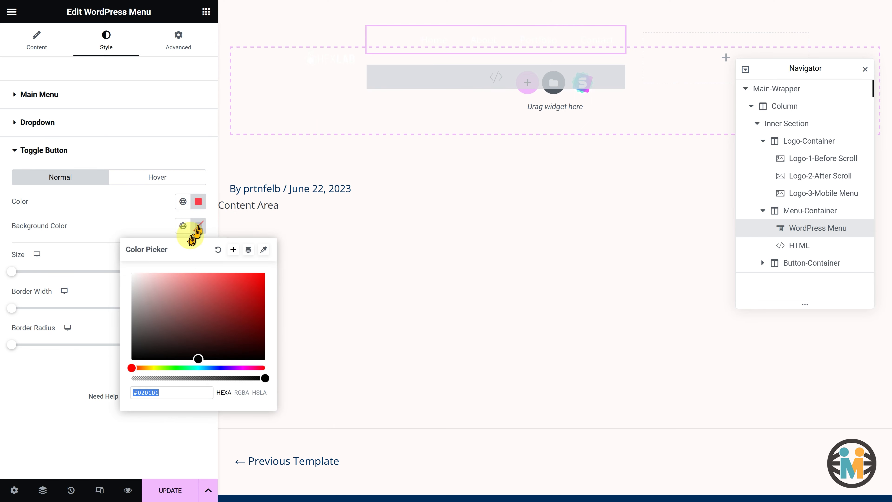
left_click(134, 274)
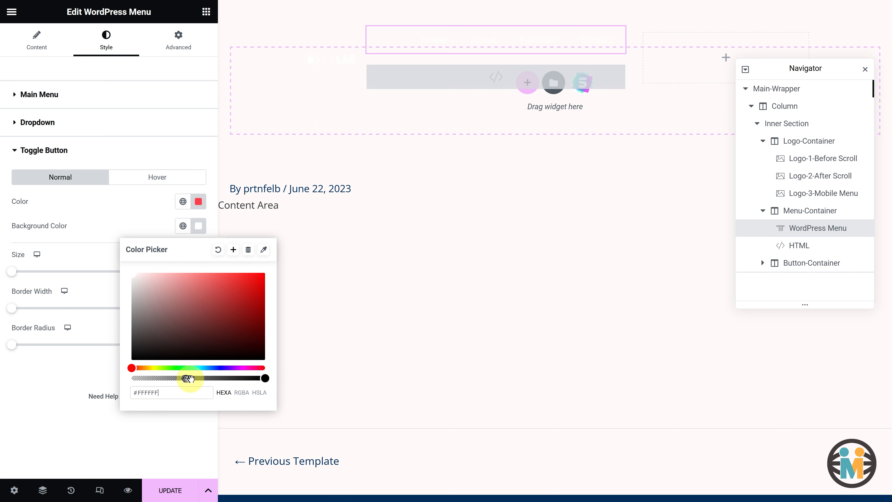
left_click(145, 227)
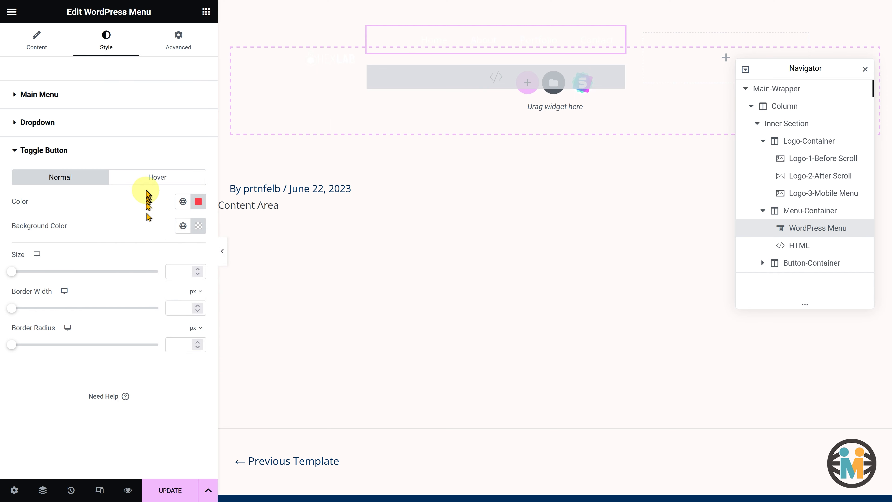
Step: Set the menu toggle button's hover colour to red (#FF0010) and give it a semi-transparent hover background colour
left_click(147, 181)
left_click(198, 201)
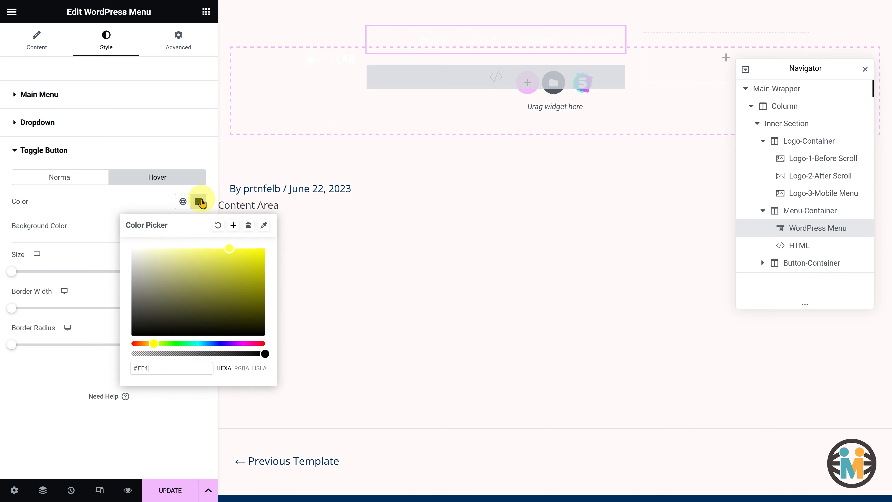
left_click_drag(245, 265, 270, 251)
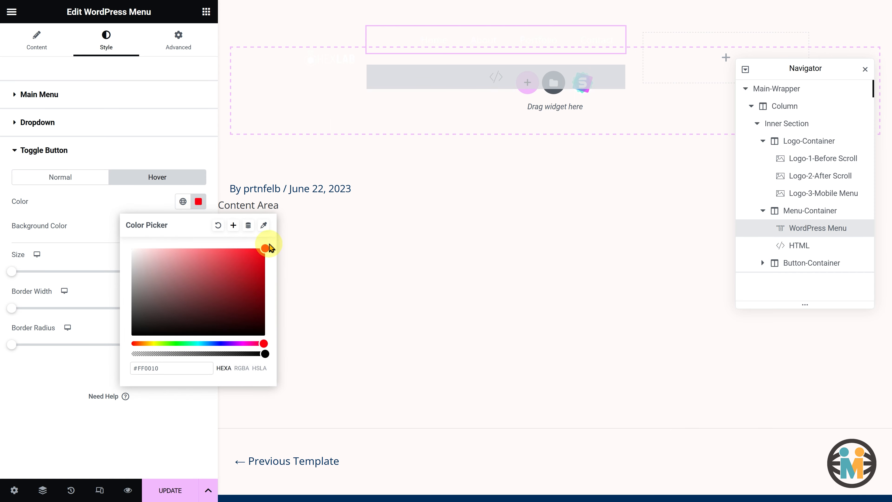
left_click(157, 200)
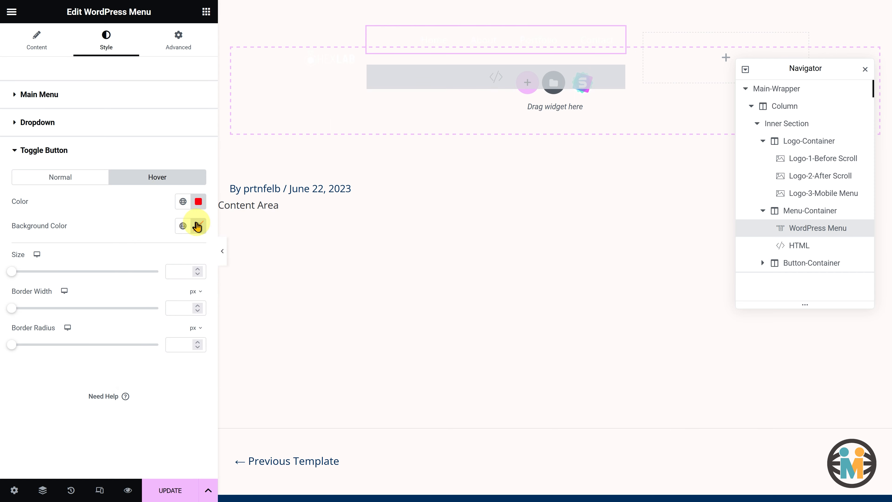
left_click(199, 226)
left_click_drag(215, 377, 234, 378)
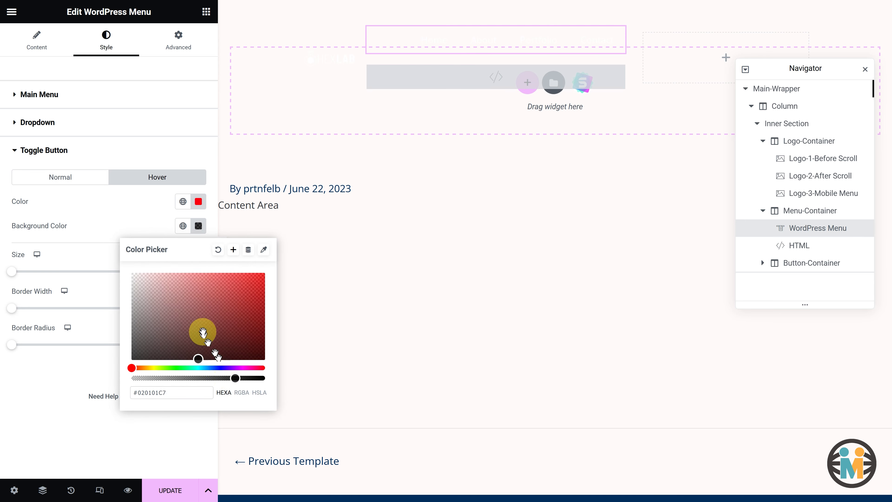
left_click_drag(203, 332, 117, 254)
left_click(114, 214)
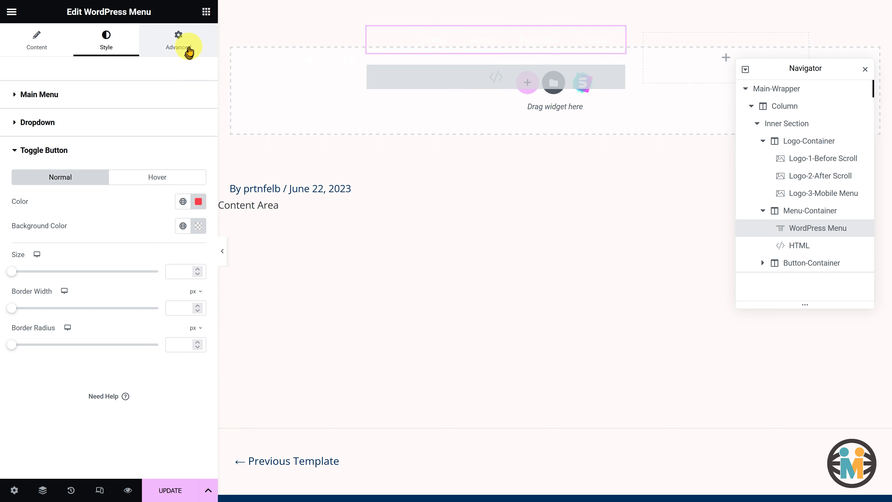
Step: Set both the CSS ID and the CSS class of the WordPress Menu widget to esh-menu
left_click(186, 45)
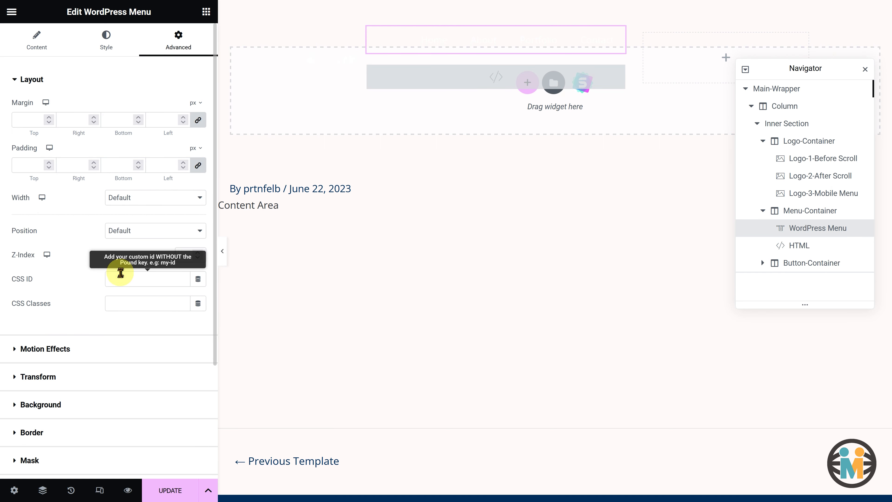
type("esh-men")
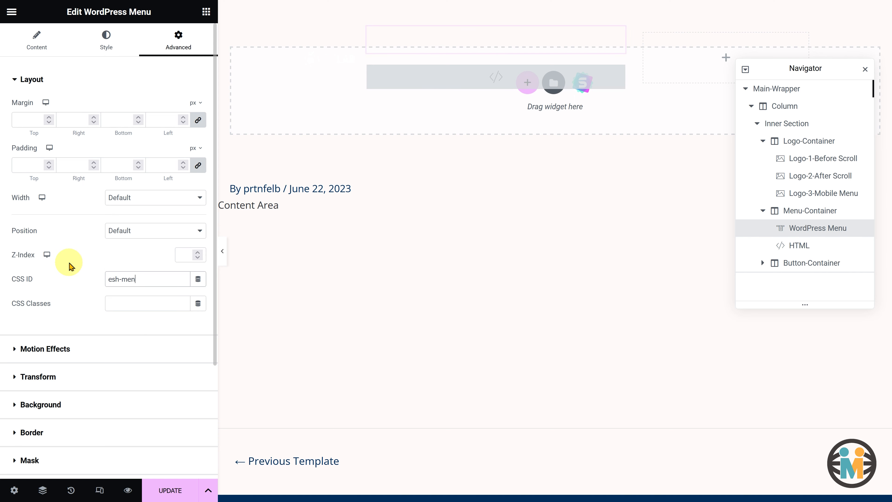
type("u")
left_click(113, 303)
type("esh-")
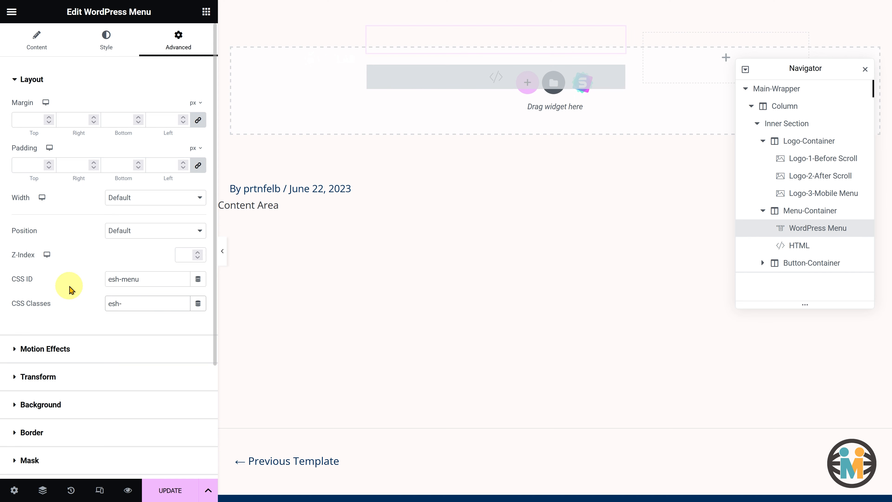
type("menu")
Step: Paste the prepared custom CSS into the WordPress Menu widget, covering the item transition, toggle z-index and dropdown padding of 105px and 20px
scroll(70, 299, "down", 4)
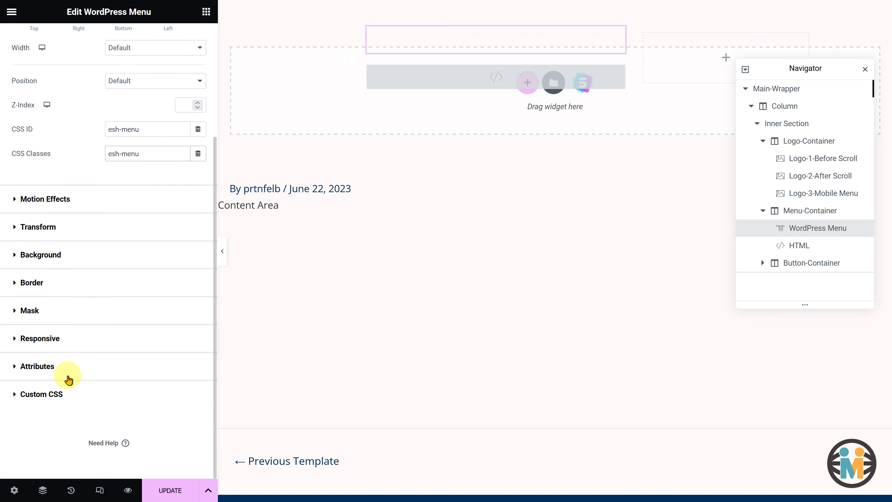
left_click(63, 393)
left_click(65, 375)
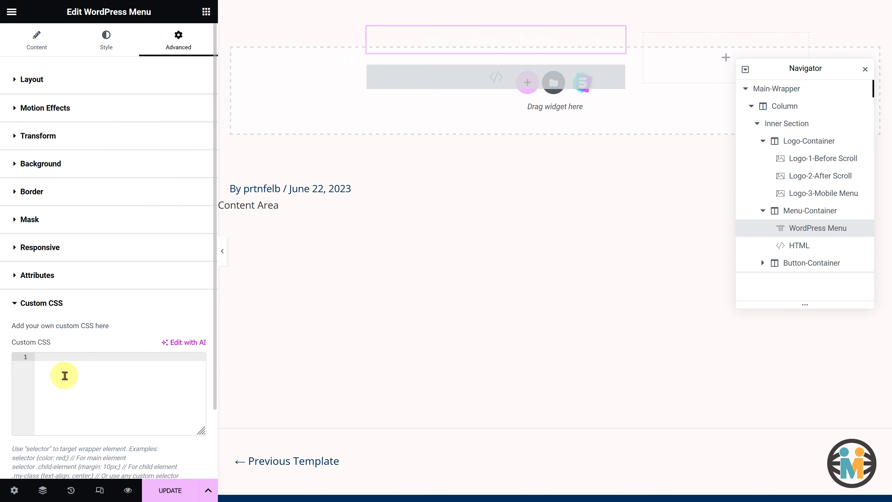
key("ctrl+v")
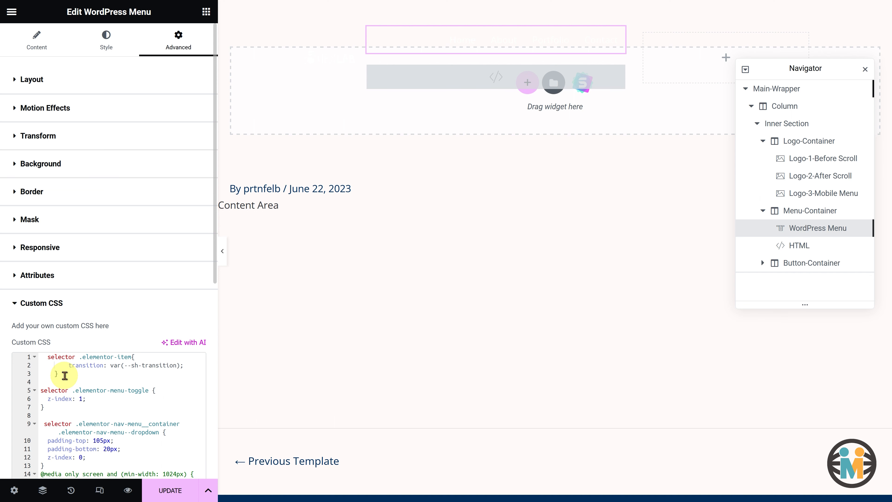
Step: Paste the prepared jQuery script and menu badge styles into the HTML widget in Menu-Container
left_click(782, 246)
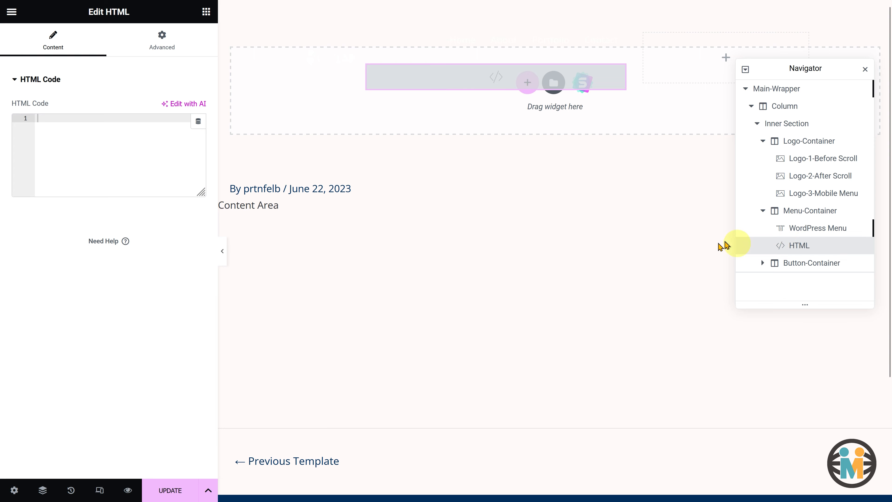
left_click(113, 138)
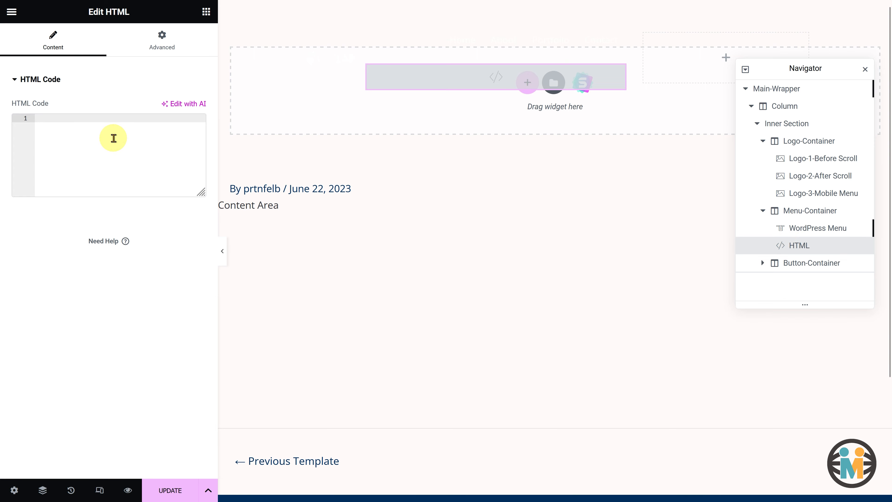
key("ctrl+v")
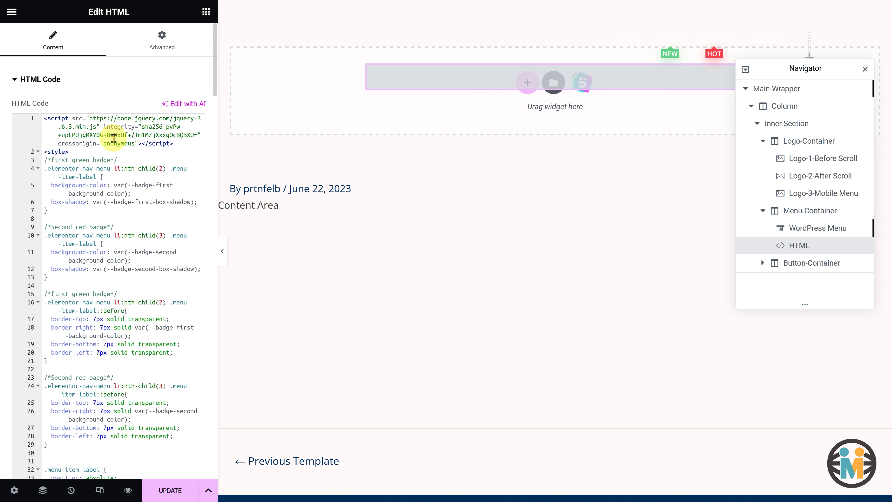
Step: Close the Navigator and add a FlashTimer widget to the Button-Container column
left_click(796, 270)
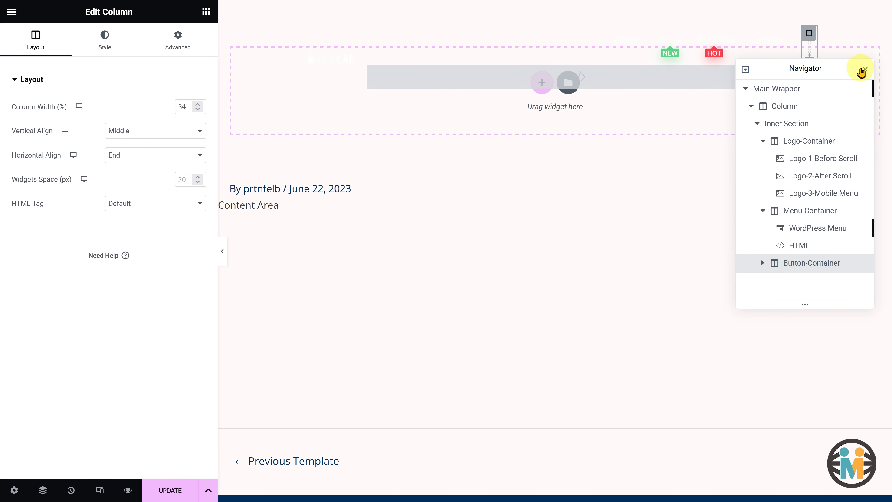
left_click(864, 70)
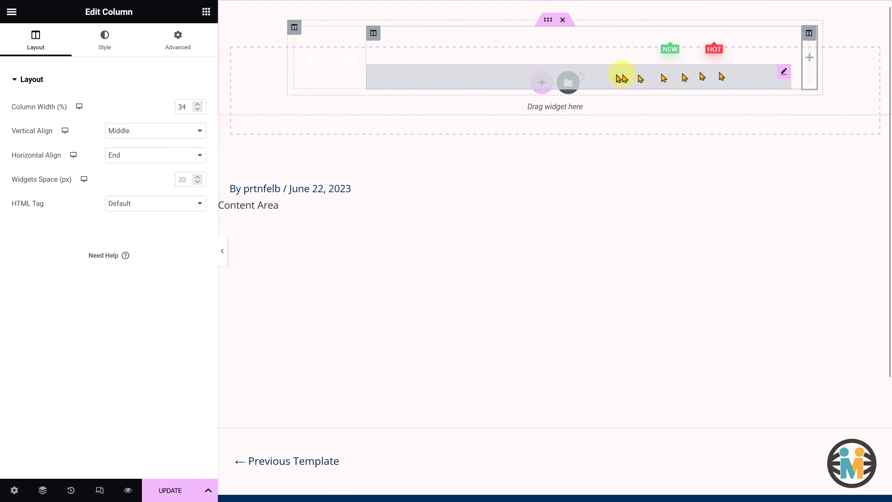
left_click(205, 14)
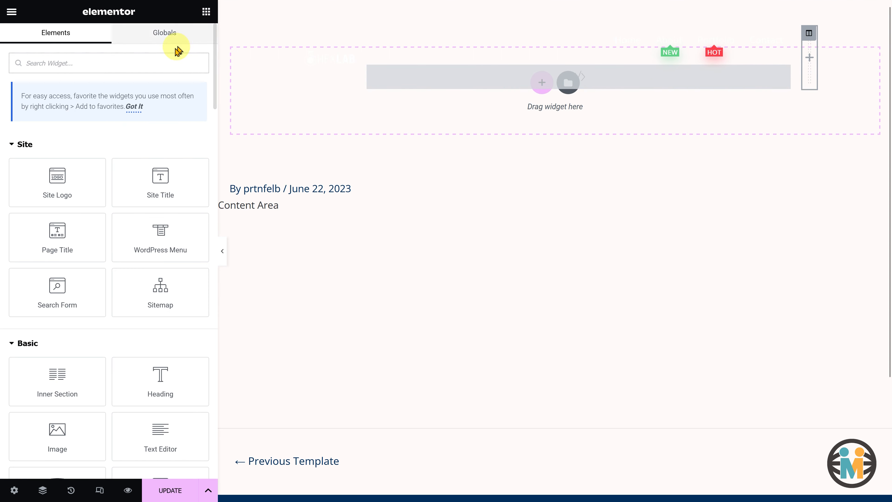
type("flash")
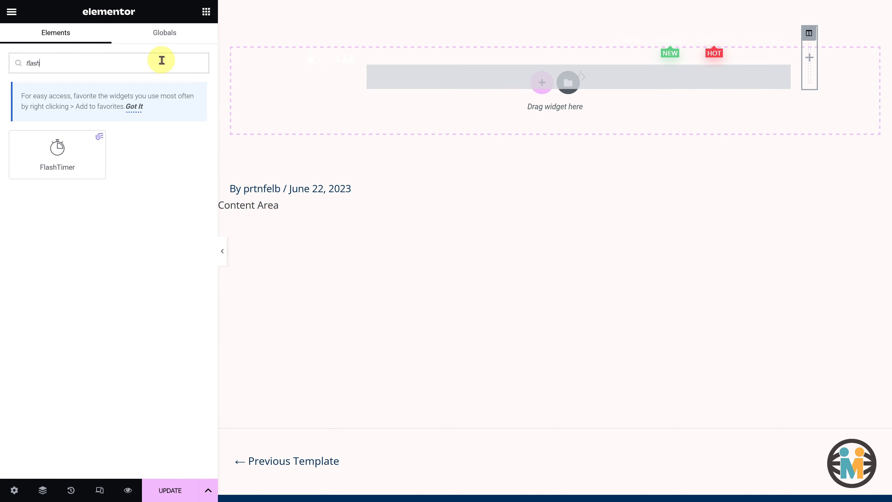
left_click_drag(53, 157, 811, 64)
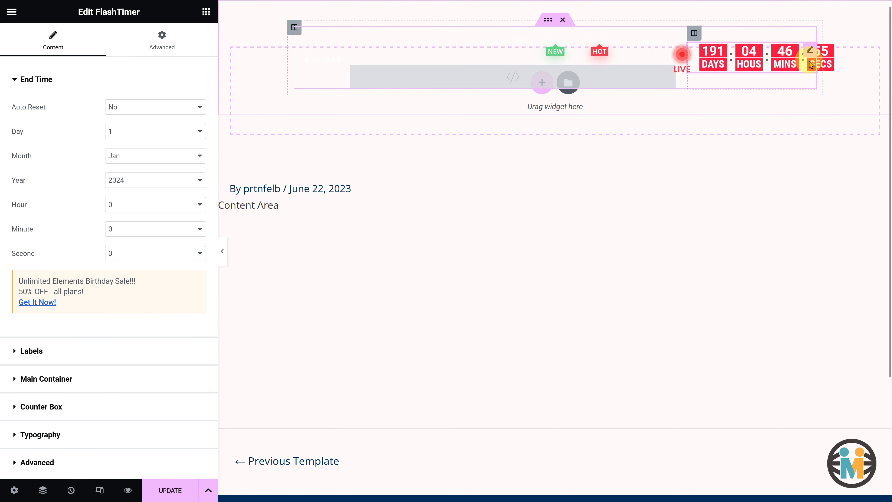
Step: Add a Button widget below the FlashTimer in the Button-Container column
left_click(205, 11)
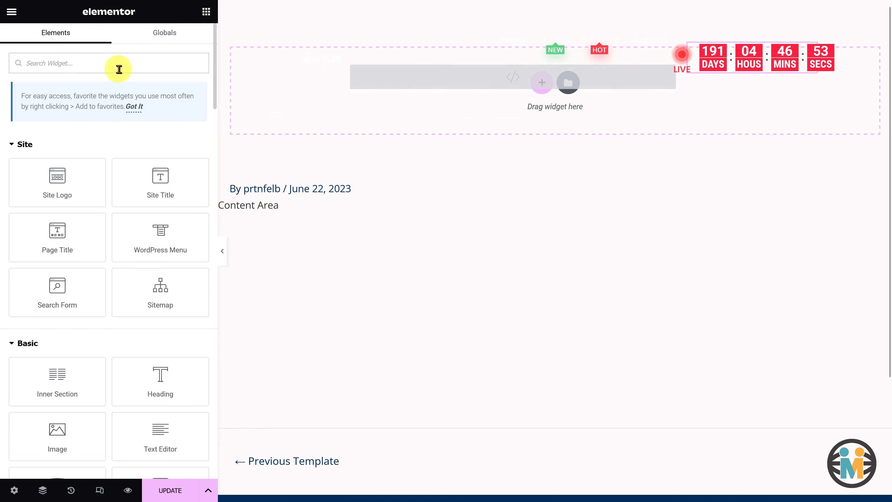
type("button")
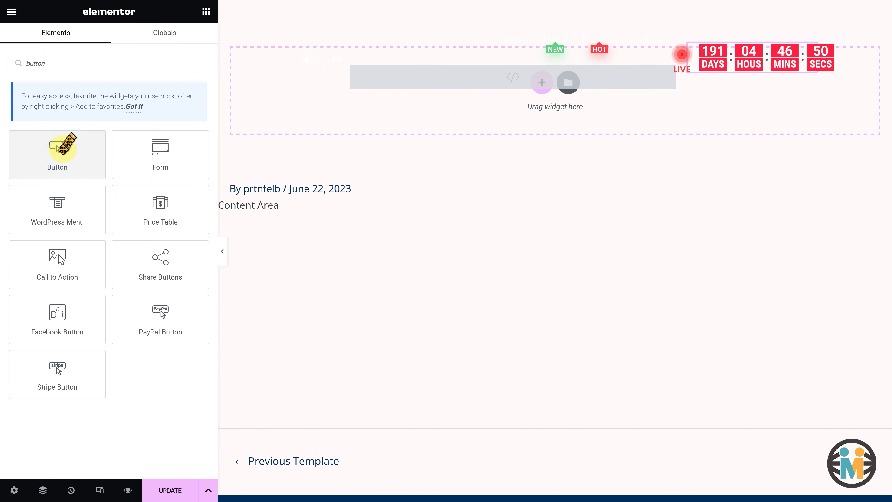
left_click_drag(61, 147, 751, 74)
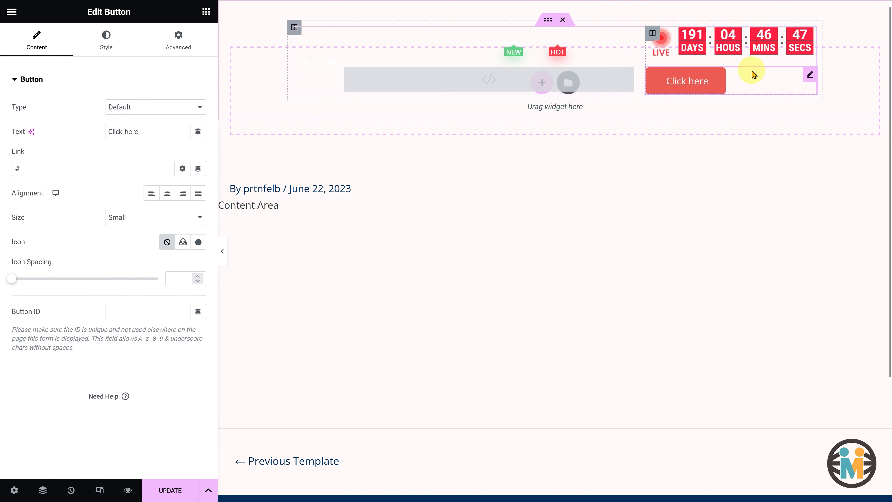
Step: Set the FlashTimer widget's auto reset to Mid-Night
left_click(810, 35)
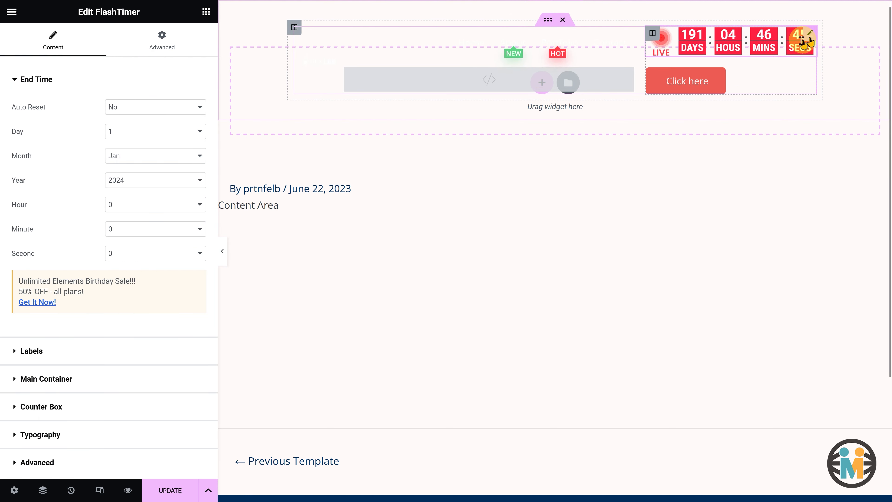
left_click(183, 106)
left_click(144, 140)
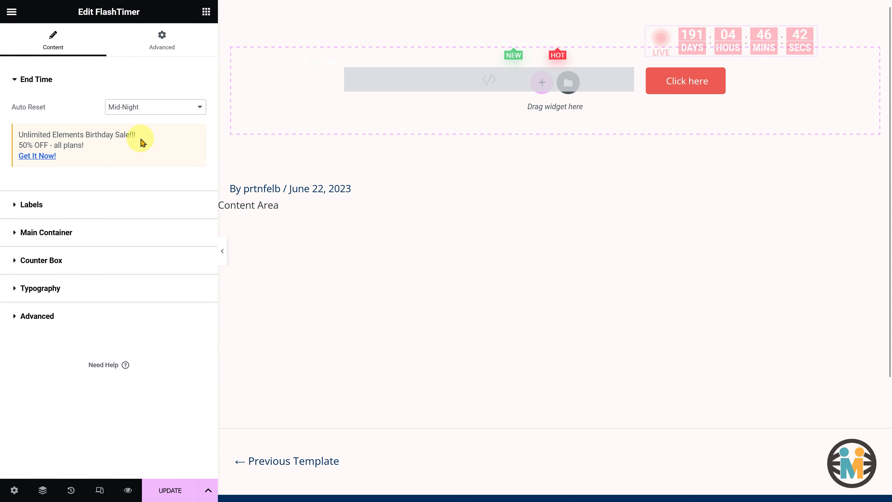
Step: Turn off the status text in the FlashTimer's label settings
left_click(104, 205)
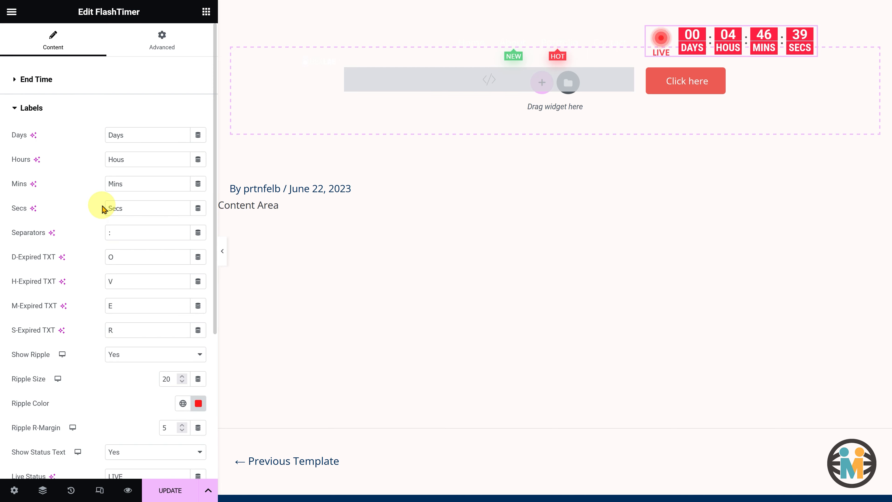
scroll(102, 206, "down", 6)
left_click(133, 241)
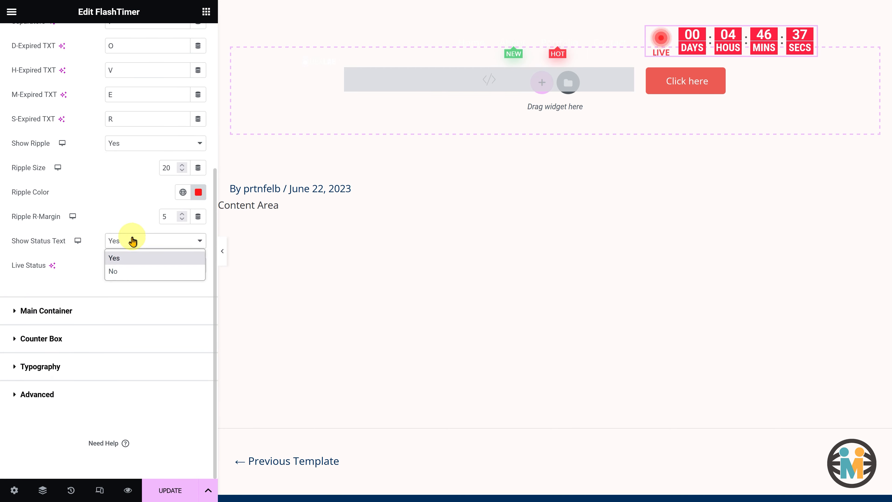
left_click(123, 271)
Step: Give the FlashTimer's counter boxes a box shadow in rgba(0, 0, 0, 0.28) with a blur of 5
left_click(100, 310)
scroll(100, 311, "down", 1)
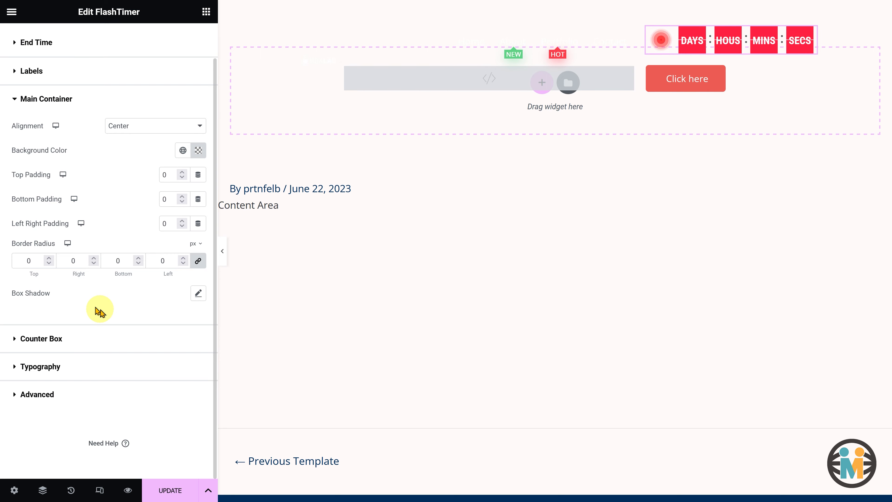
left_click(87, 337)
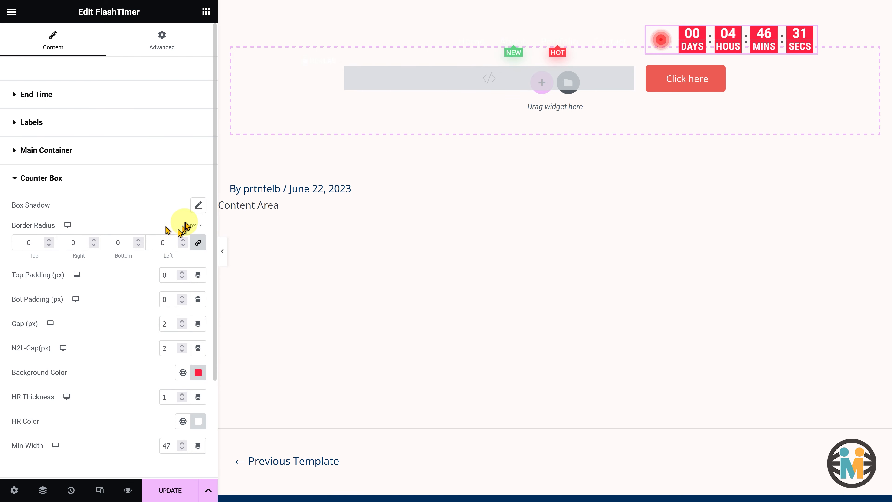
left_click(198, 206)
left_click(187, 236)
left_click_drag(187, 388, 157, 388)
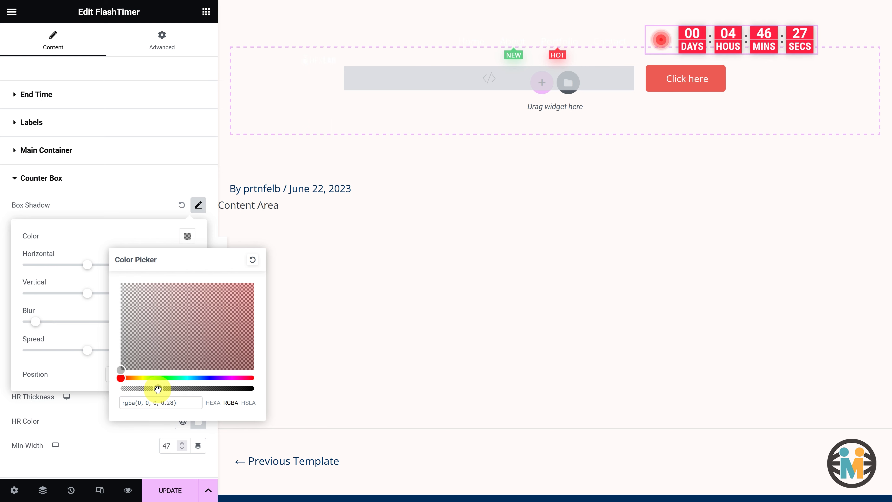
left_click(87, 242)
left_click_drag(175, 319, 152, 319)
type("5")
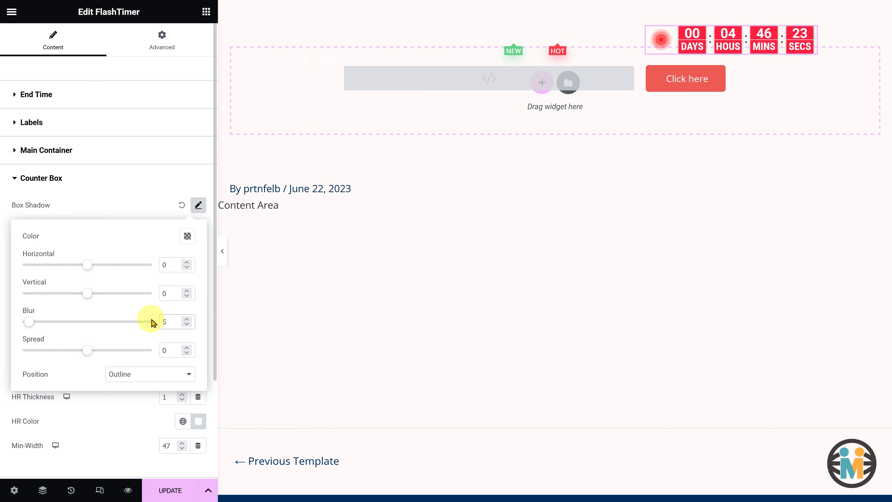
left_click(121, 203)
Step: Set the counter boxes' background color to white, #FFFFFF
scroll(185, 390, "down", 3)
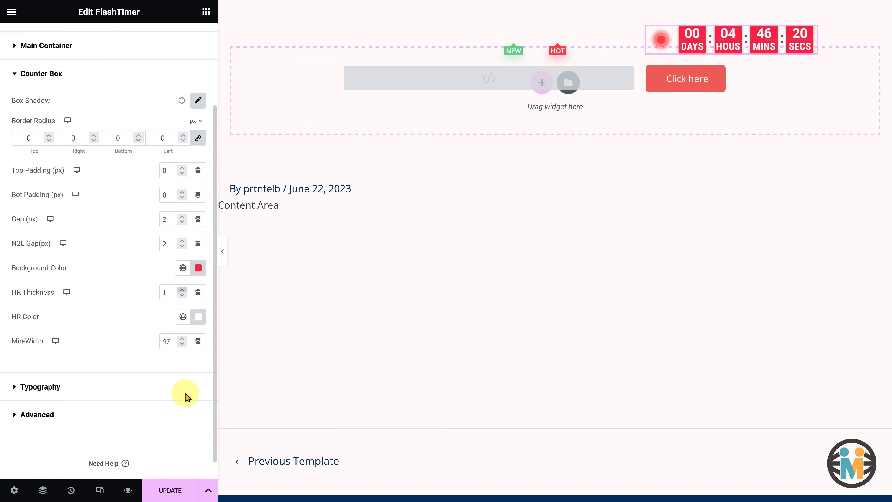
left_click(198, 247)
left_click_drag(170, 300, 113, 285)
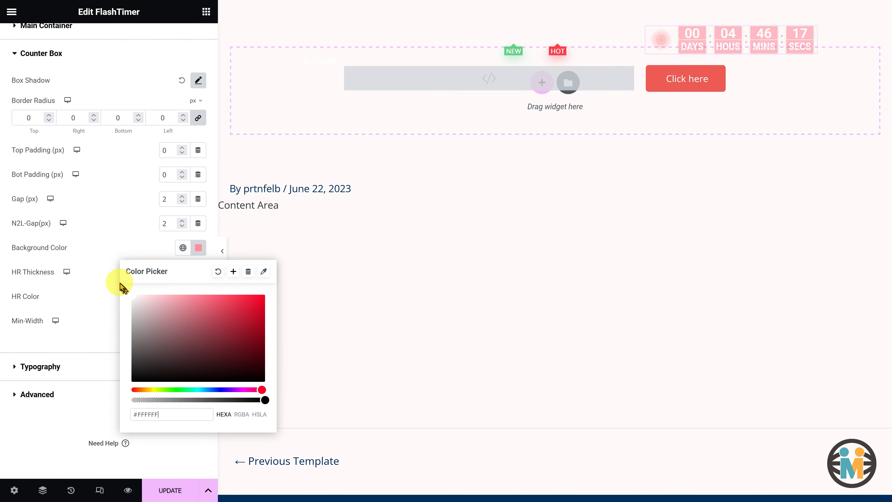
left_click(105, 281)
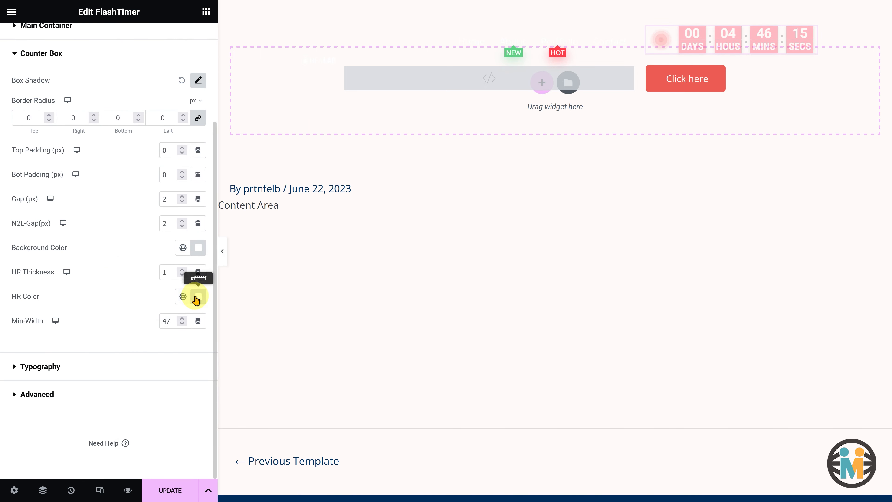
Step: Change the counter boxes' HR color to dark grey and set their minimum width to 35
left_click(197, 297)
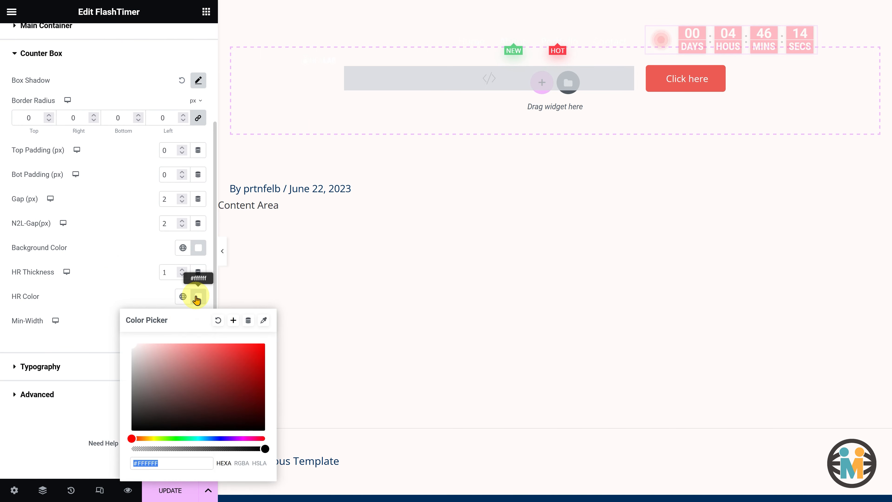
left_click(140, 290)
left_click_drag(173, 319, 147, 318)
type("22")
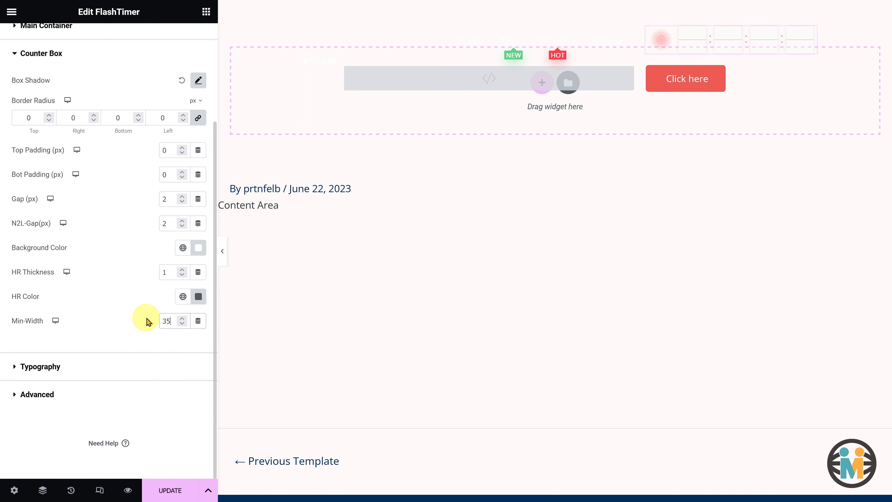
Step: Style the timer numbers at 16 px, weight 600 (Semi Bold), line height 14 px and color #000000
left_click(87, 367)
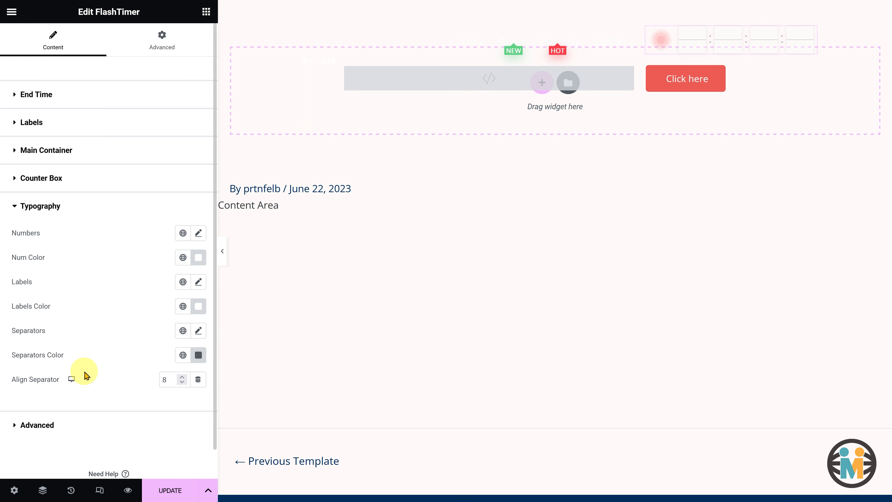
left_click(198, 233)
type("16")
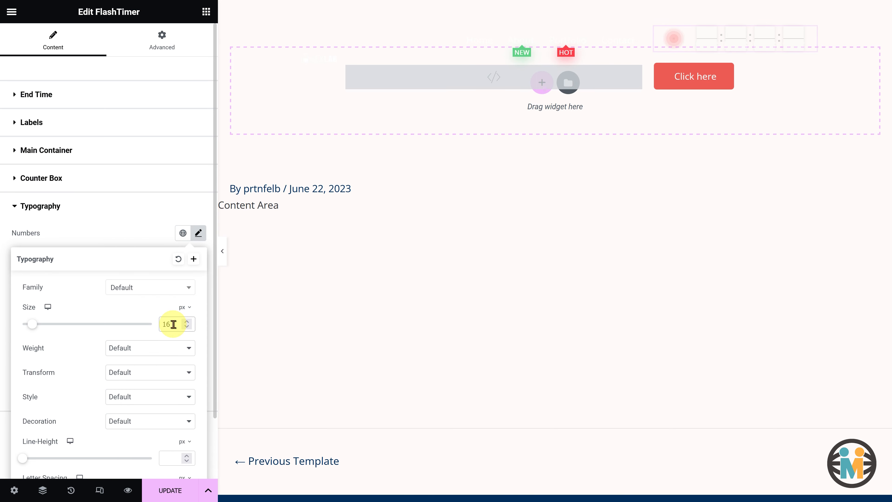
left_click(161, 345)
left_click(154, 251)
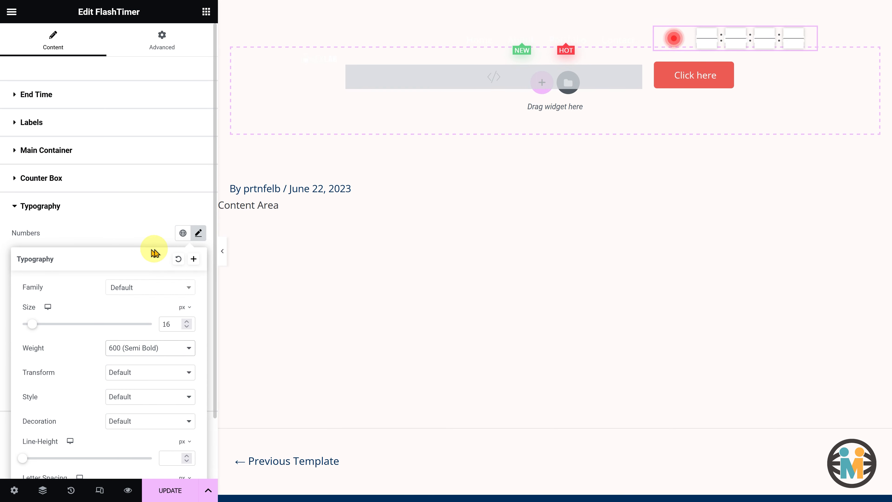
left_click(169, 458)
type("14")
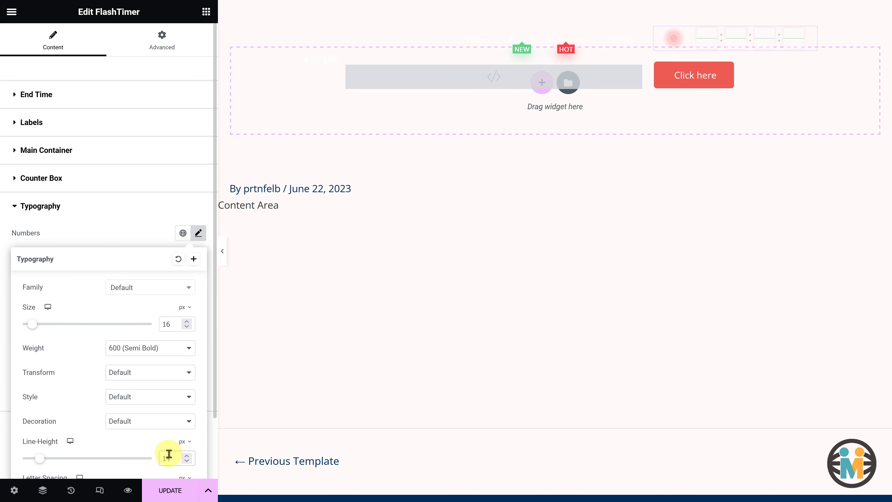
left_click(136, 231)
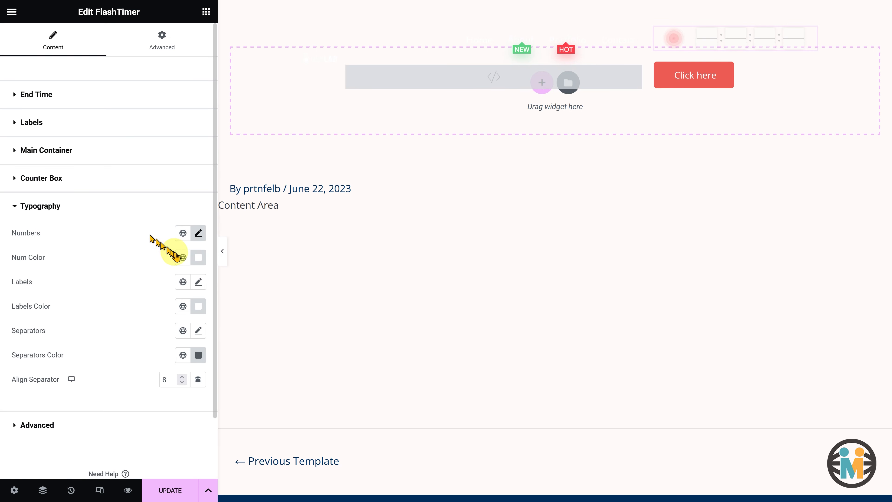
left_click(198, 257)
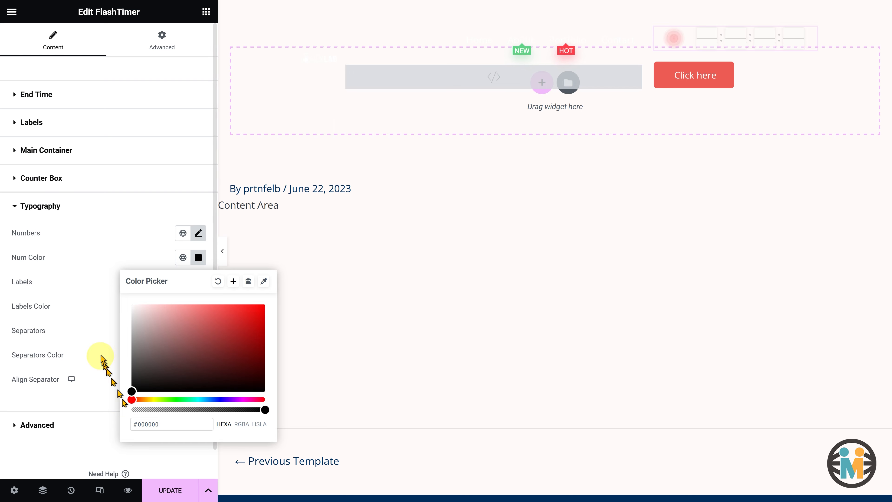
left_click(101, 353)
Step: Set the timer labels' font size to 14 px and their line height to 14 px
scroll(98, 334, "down", 1)
left_click(198, 250)
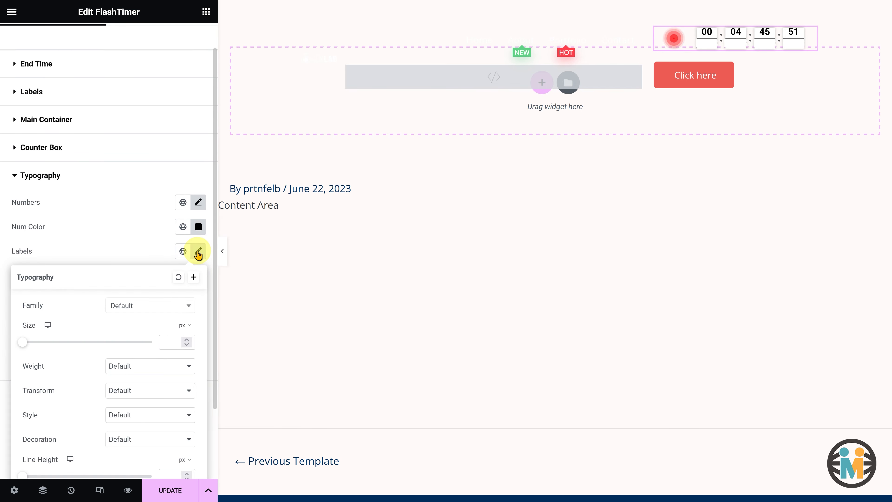
type("14")
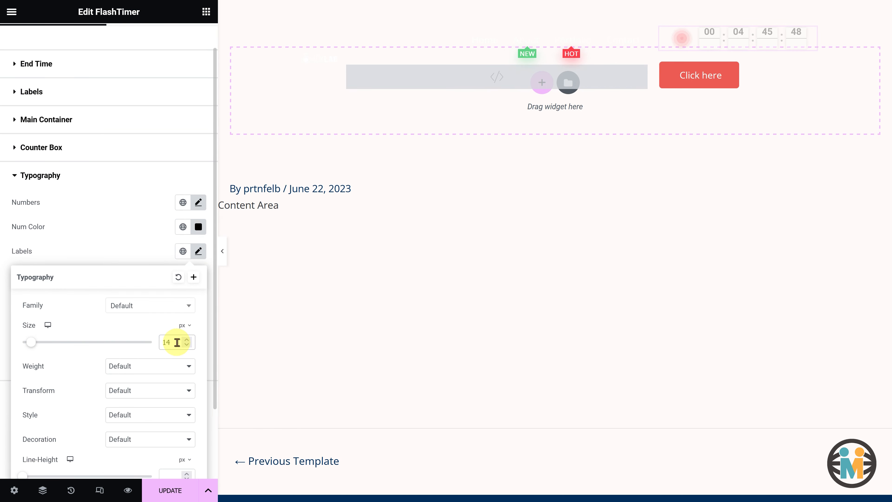
scroll(164, 413, "down", 3)
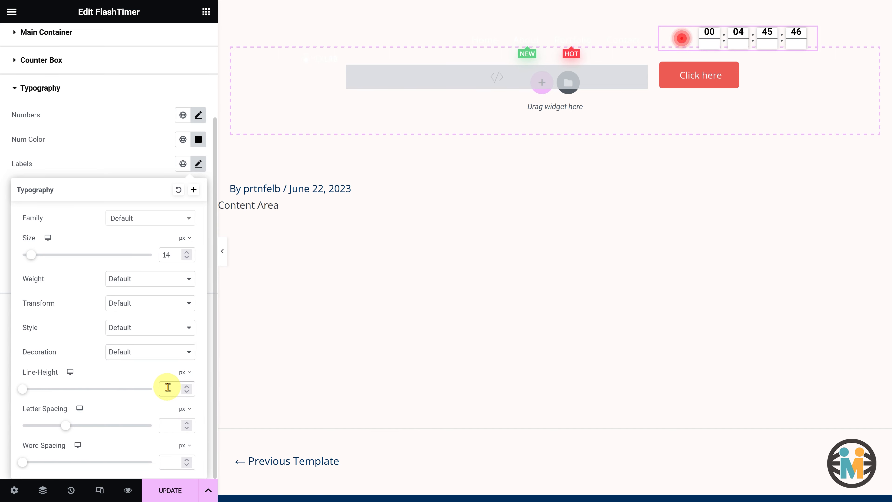
type("14")
left_click(129, 159)
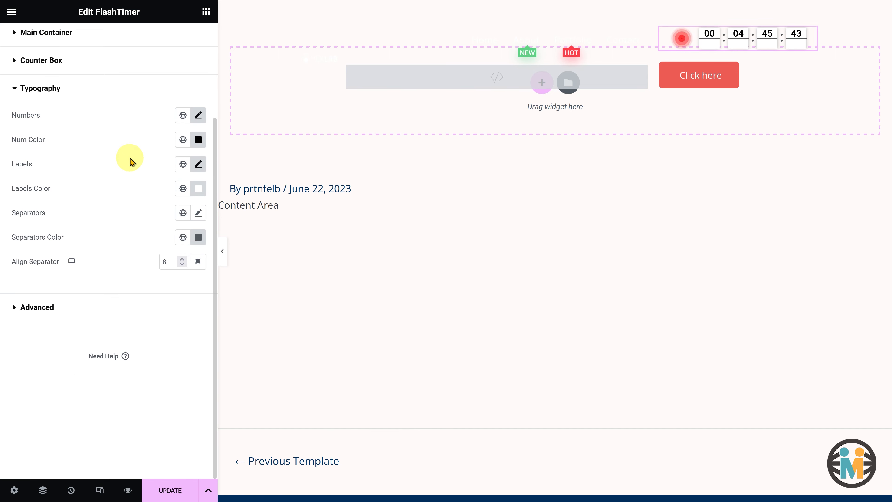
Step: Change the timer labels' color to black
left_click(199, 189)
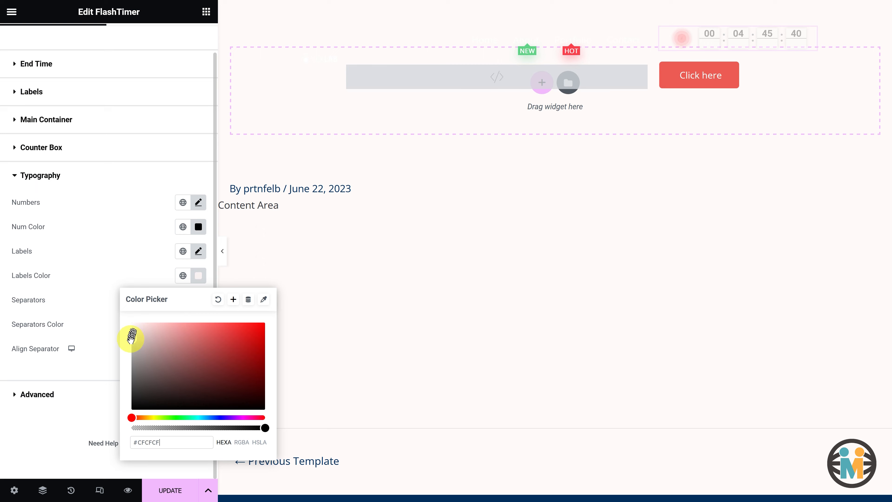
left_click_drag(134, 334, 126, 411)
left_click(96, 404)
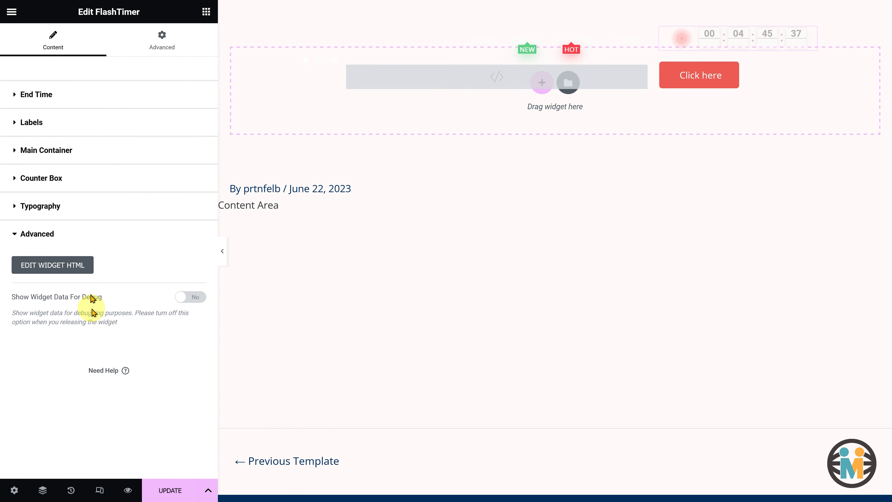
Step: Adjust the font size in the timer separators' typography settings
left_click(83, 211)
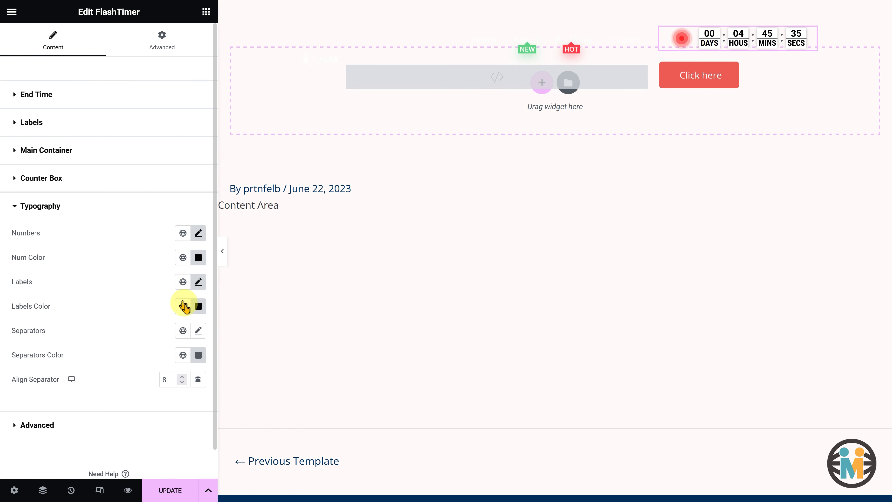
left_click(199, 331)
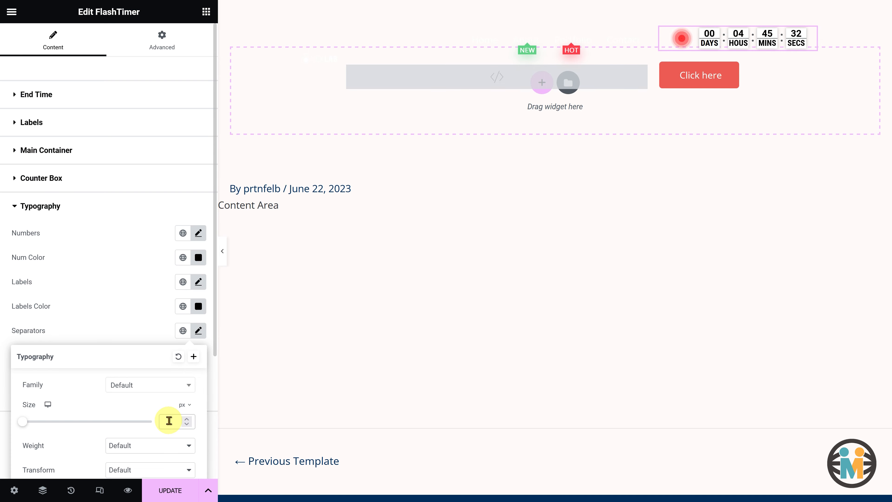
left_click(135, 313)
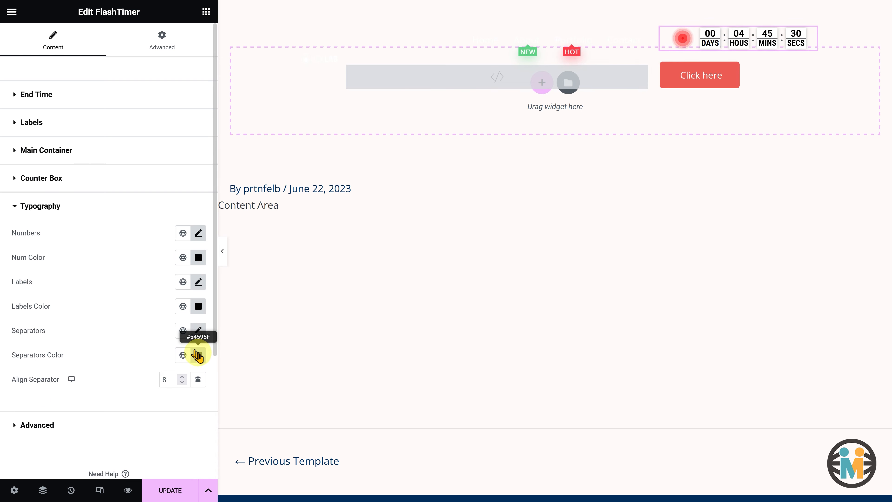
Step: Set the timer separators' color to #FFFFFF and the Align Separator value to 7
left_click(198, 355)
left_click_drag(169, 288, 124, 201)
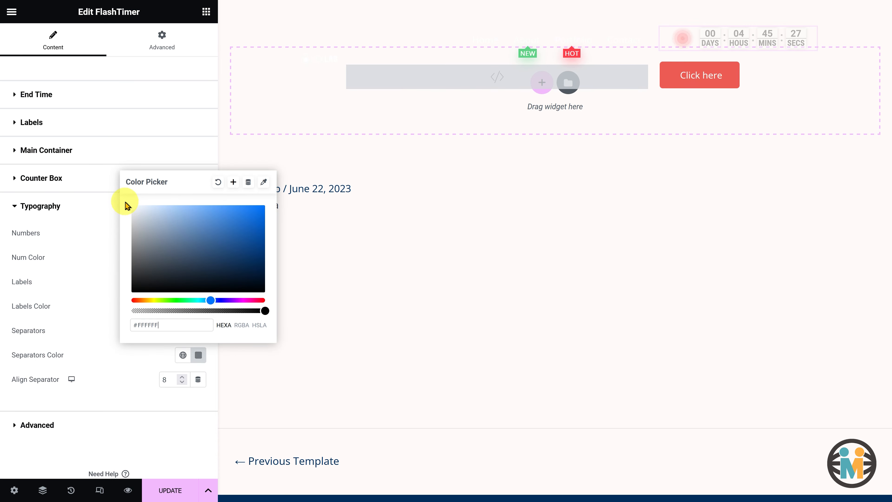
left_click(107, 279)
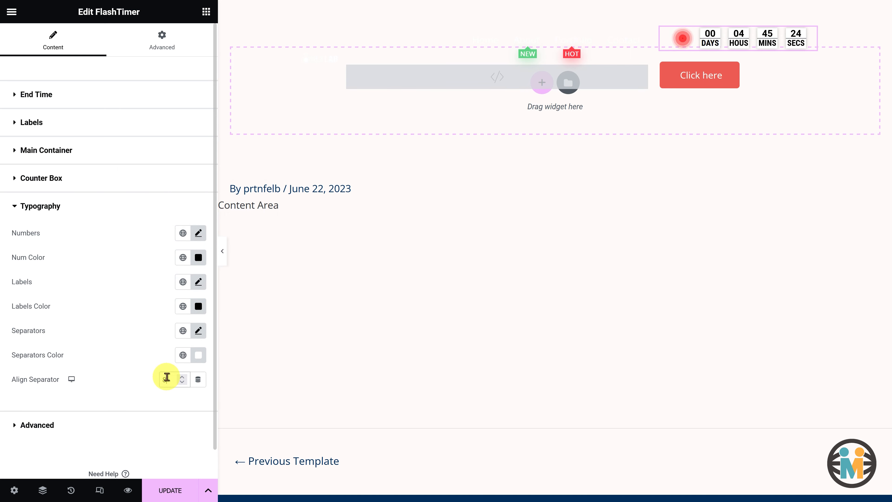
type("7")
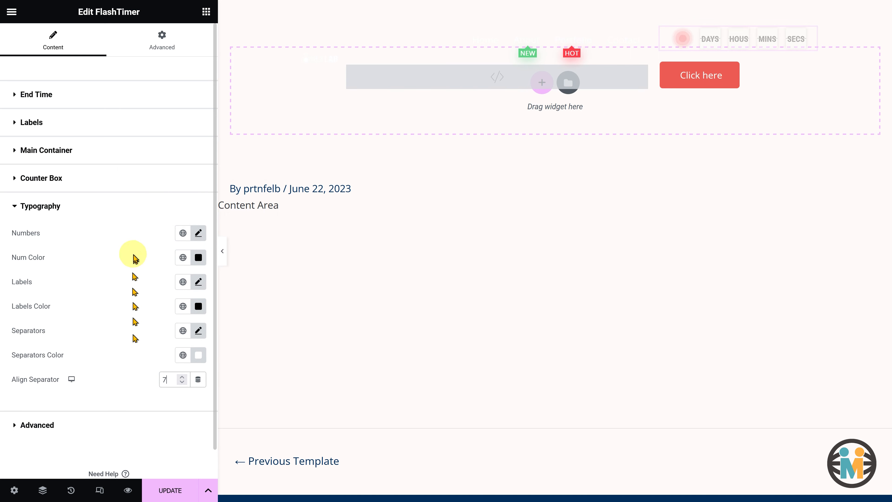
Step: Set the FlashTimer widget's layout width to Inline (auto)
left_click(157, 55)
left_click(146, 197)
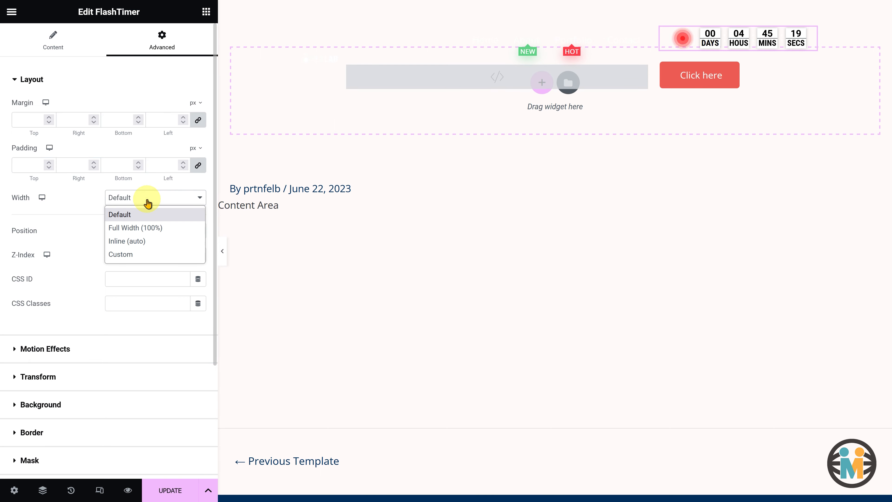
left_click(134, 239)
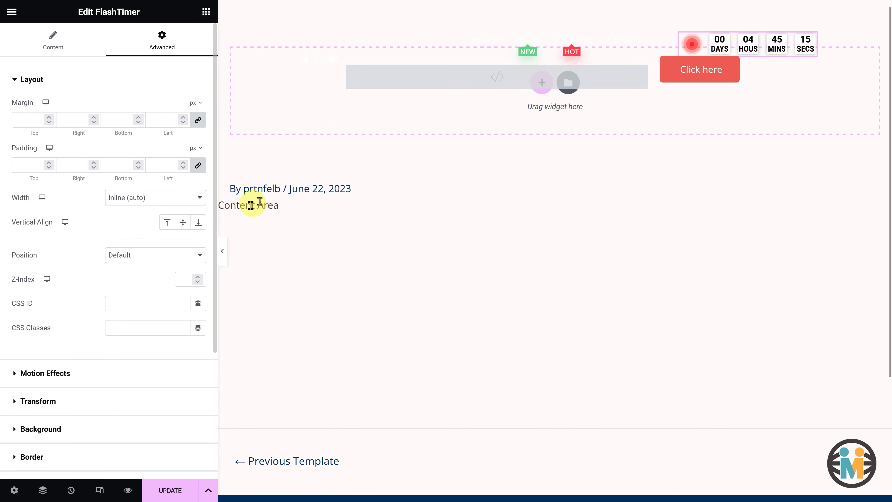
Step: Change the button's text to "Flash Sale" and align it to the center
left_click(811, 64)
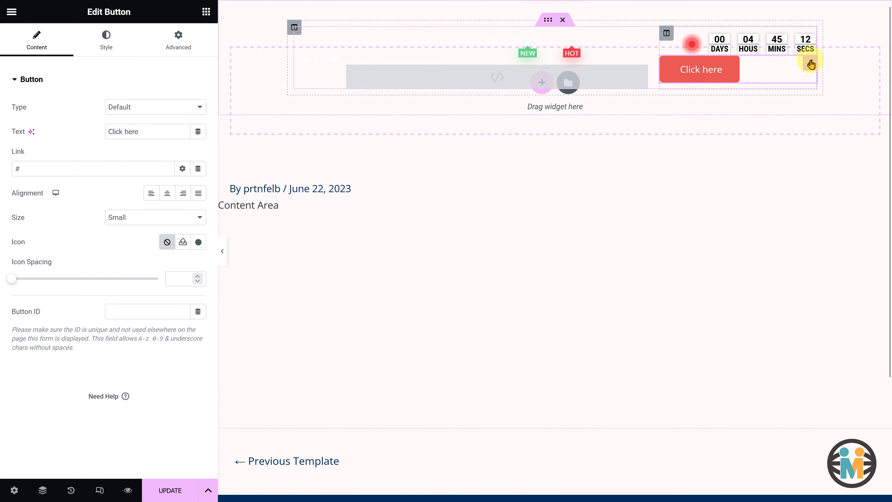
triple_click(141, 131)
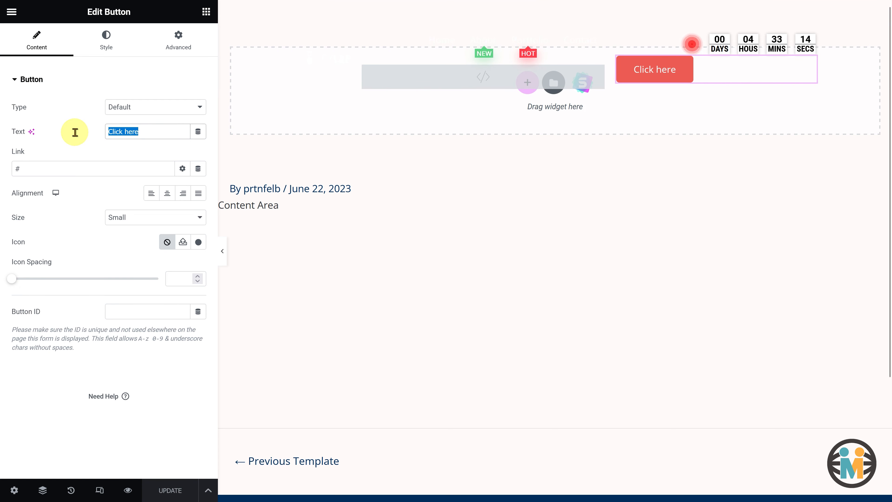
type("Flash Sale")
left_click(167, 199)
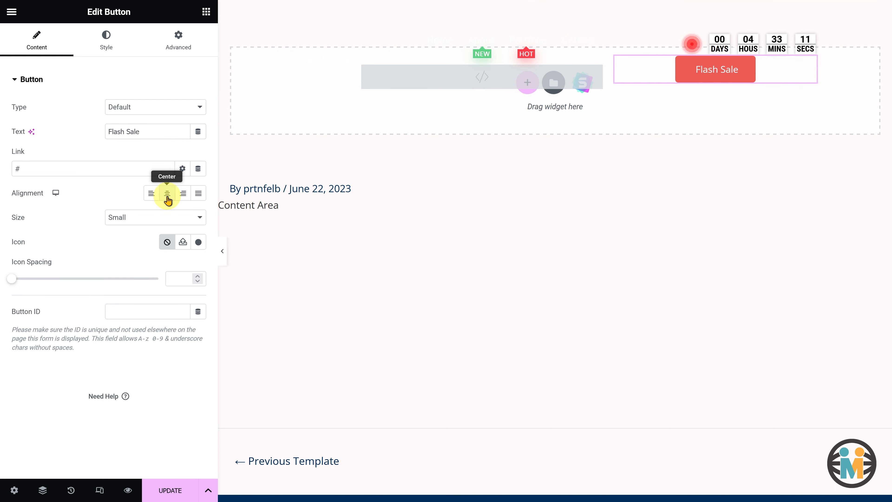
Step: Set the button's typography to the Poppins family, size 16 px and weight 600 (Semi Bold)
left_click(106, 40)
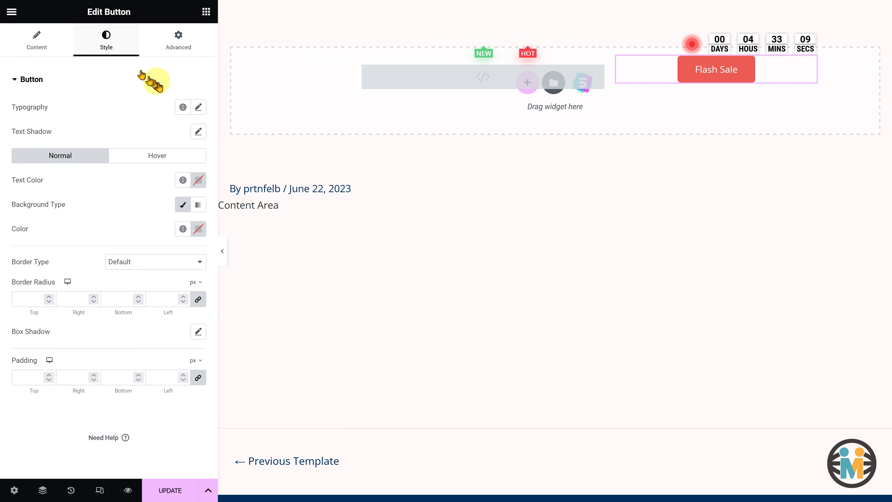
left_click(199, 106)
left_click(155, 160)
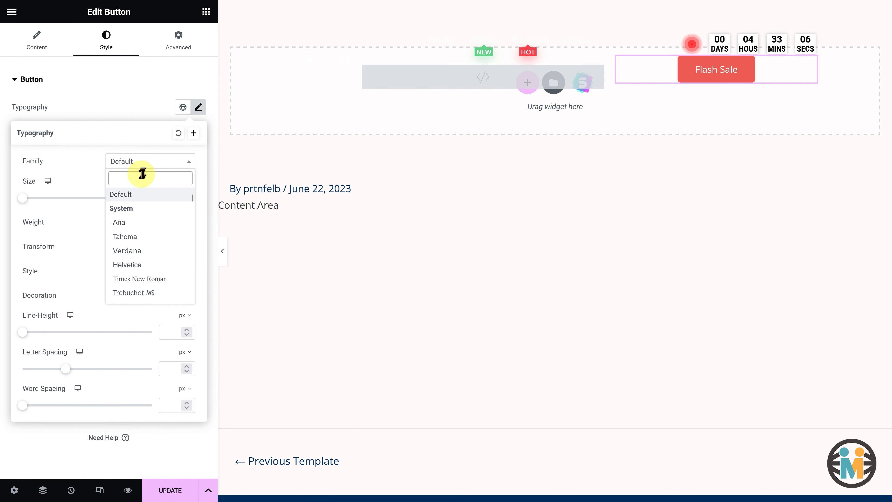
type("poppins")
left_click(127, 208)
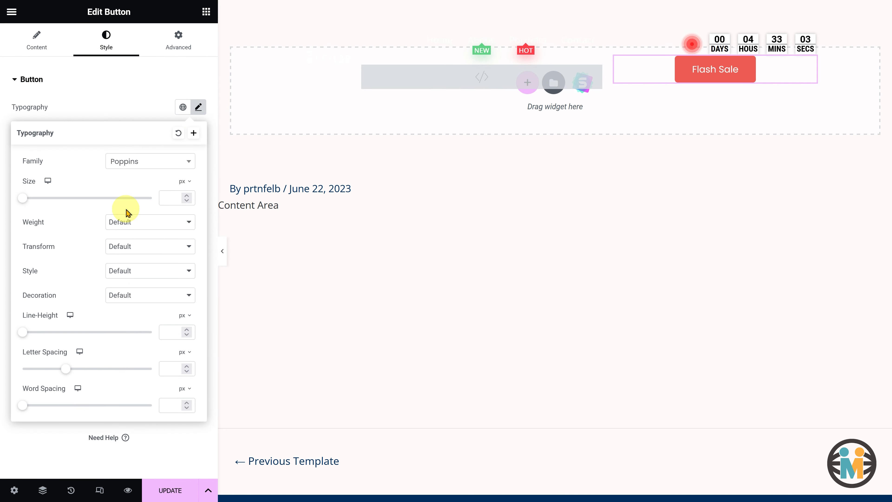
left_click(152, 225)
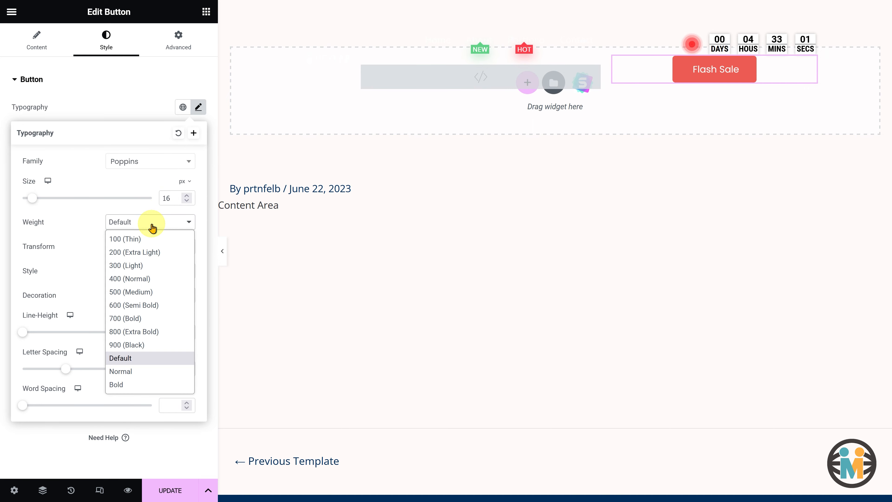
left_click(123, 303)
left_click(126, 109)
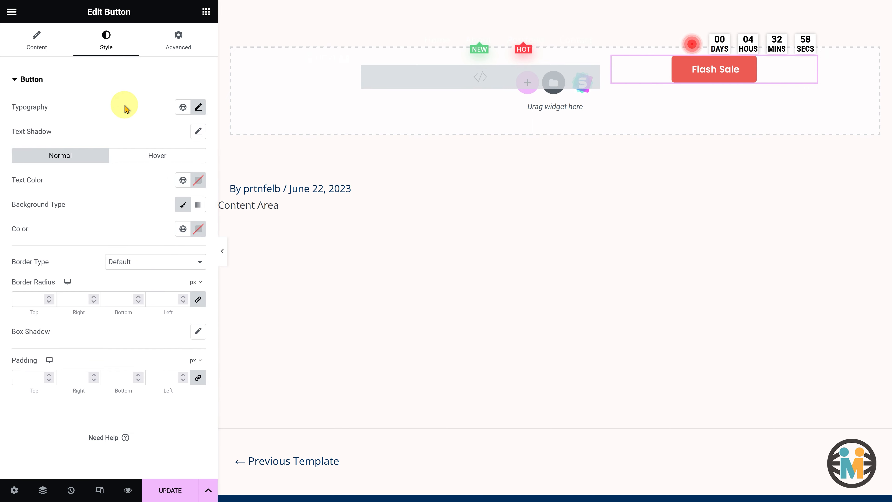
Step: Color the Flash Sale button's text white and its background #FF404D
left_click(198, 179)
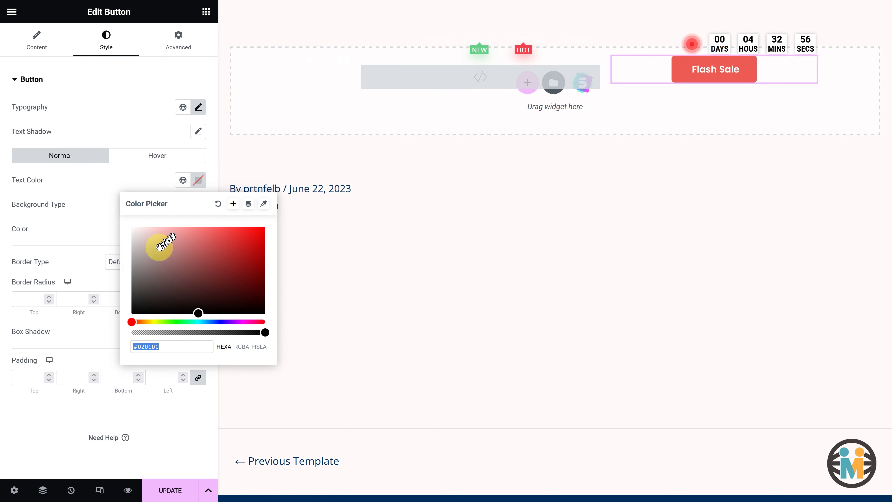
left_click(102, 201)
left_click(197, 229)
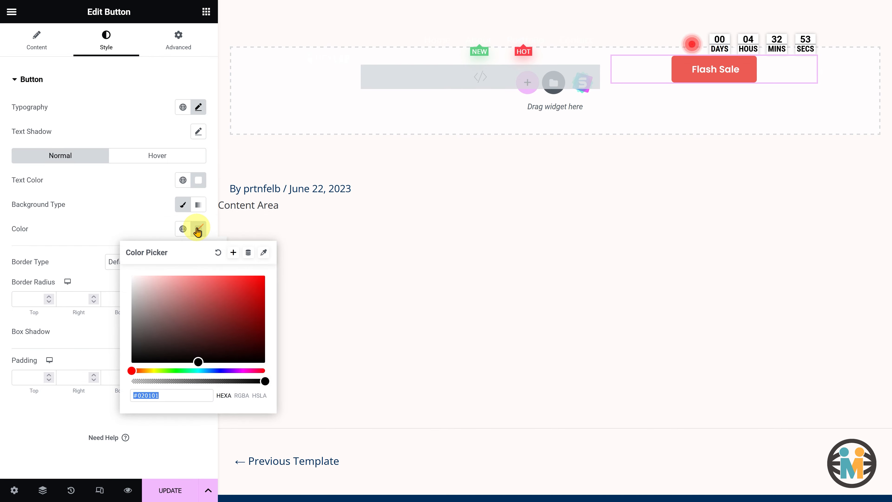
type("#FF404D")
left_click(135, 198)
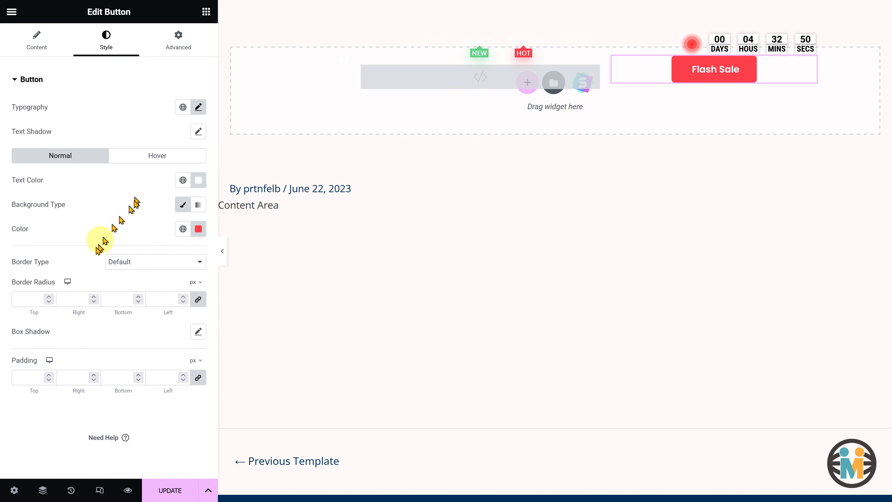
Step: Set the Flash Sale button's border radius to 0 px and its padding to 10 px on all sides
left_click(74, 292)
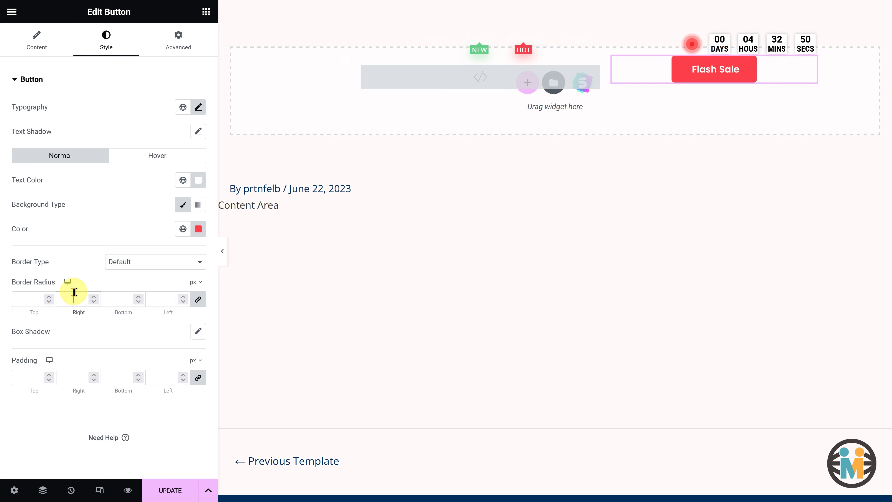
left_click(70, 376)
type("10")
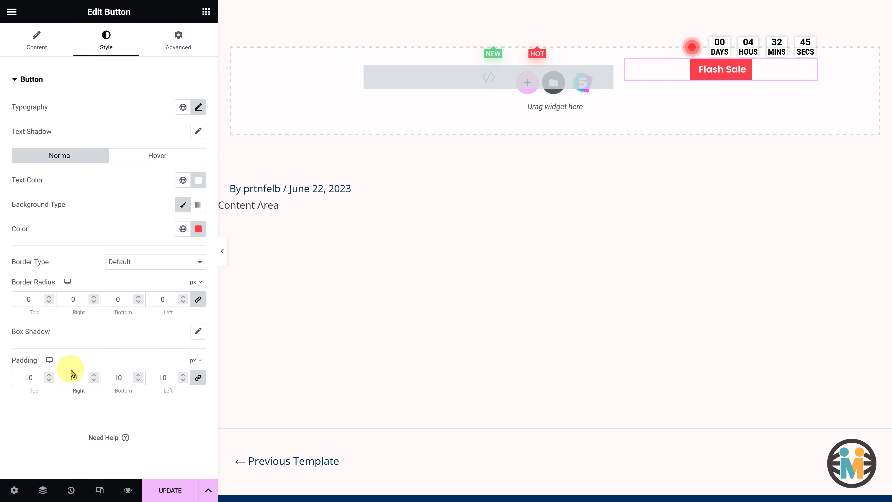
Step: Set the Flash Sale button's layout width to Inline (auto)
left_click(176, 52)
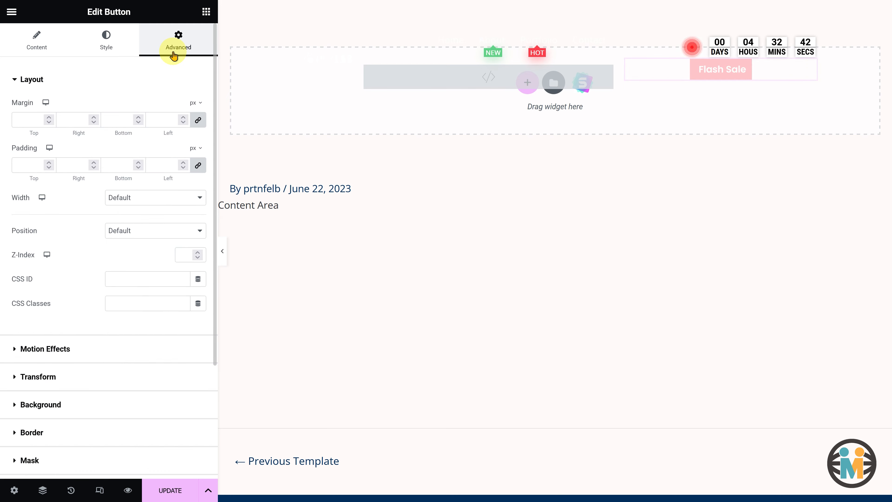
left_click(164, 207)
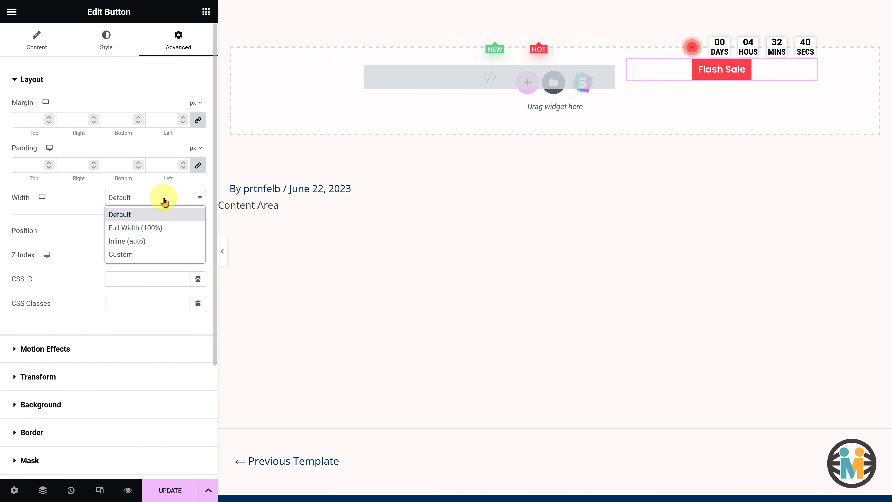
left_click(157, 238)
Step: Add custom CSS to the button that applies white-space: nowrap to selector .elementor-button-text
scroll(120, 388, "down", 5)
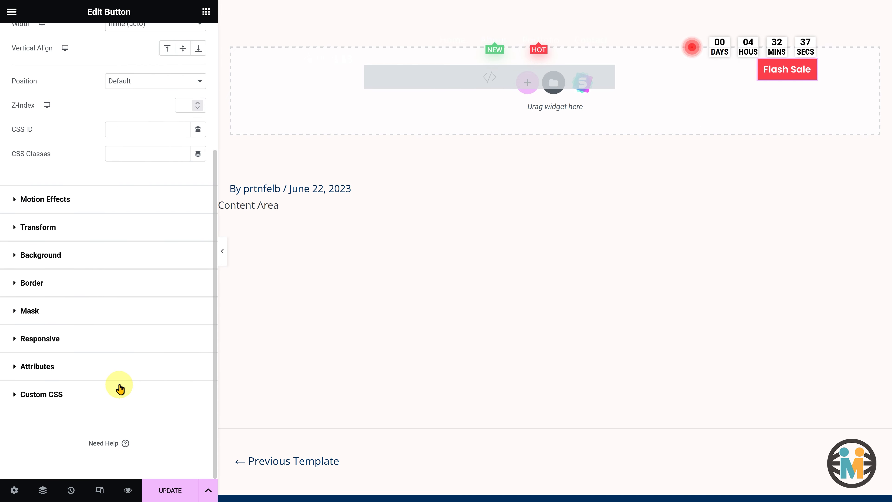
left_click(95, 400)
type("/*Paste this CodeSnippet within the Button*/ selector .elementor-button-text{ white-space: nowrap; }")
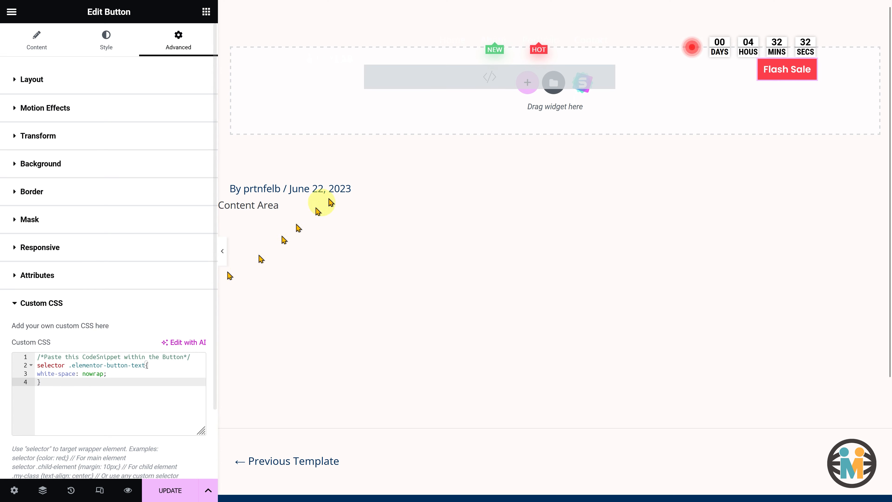
Step: Set the WordPress Menu widget's layout width to Inline (auto)
left_click(608, 36)
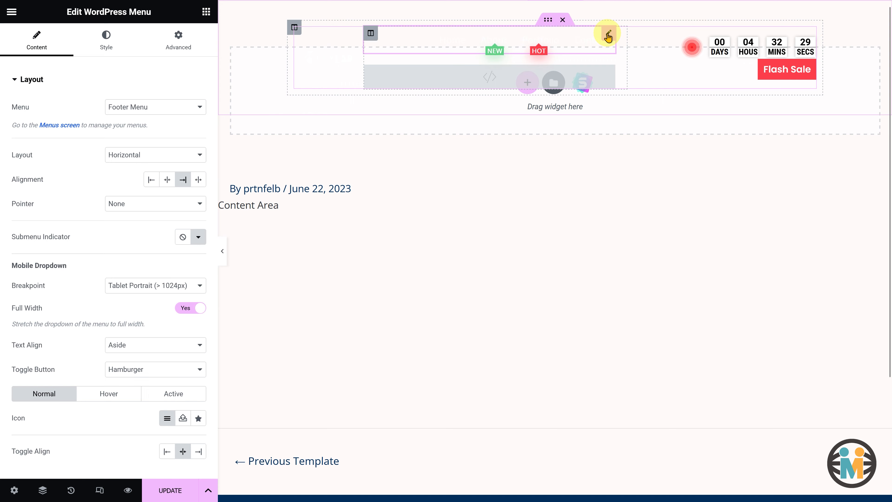
left_click(175, 40)
left_click(144, 197)
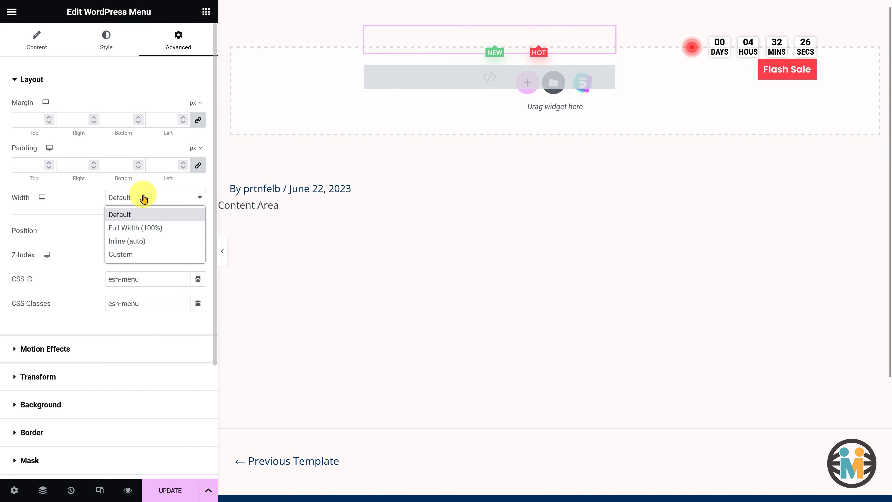
left_click(135, 241)
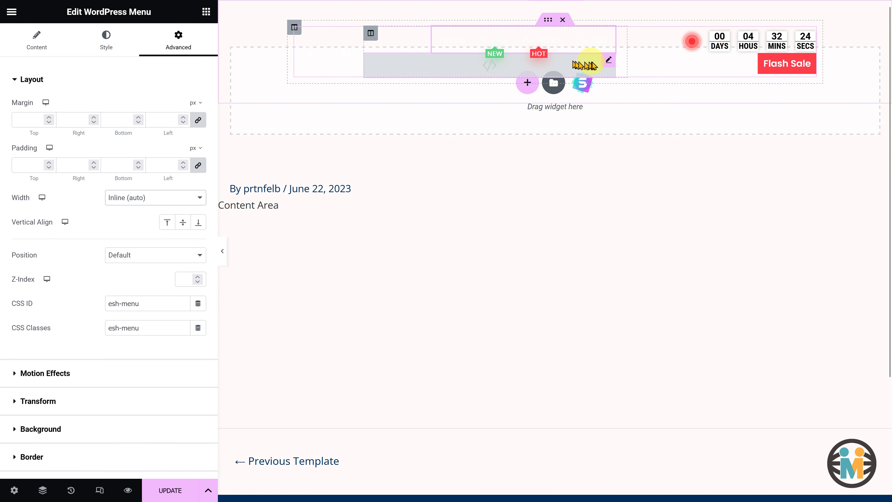
Step: Set the HTML widget's layout width to Inline (auto)
left_click(609, 61)
left_click(177, 42)
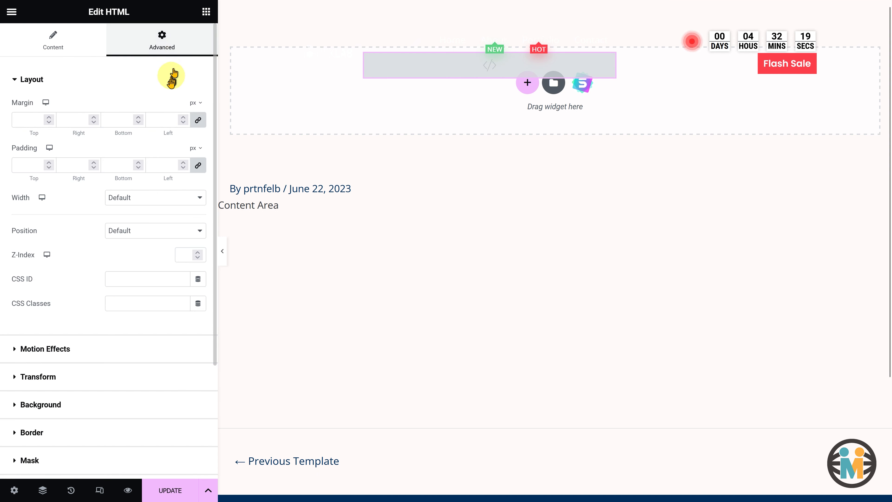
left_click(134, 197)
left_click(125, 243)
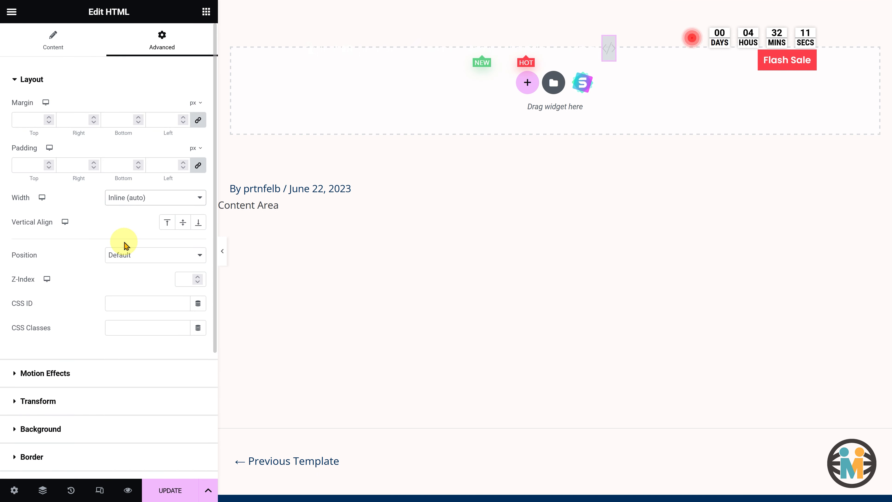
Step: Save the header template without adding a display condition
left_click(172, 489)
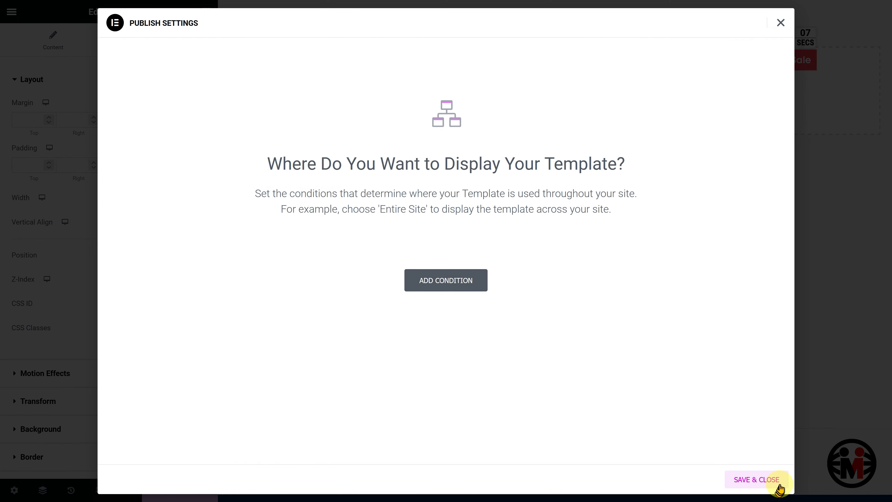
left_click(762, 479)
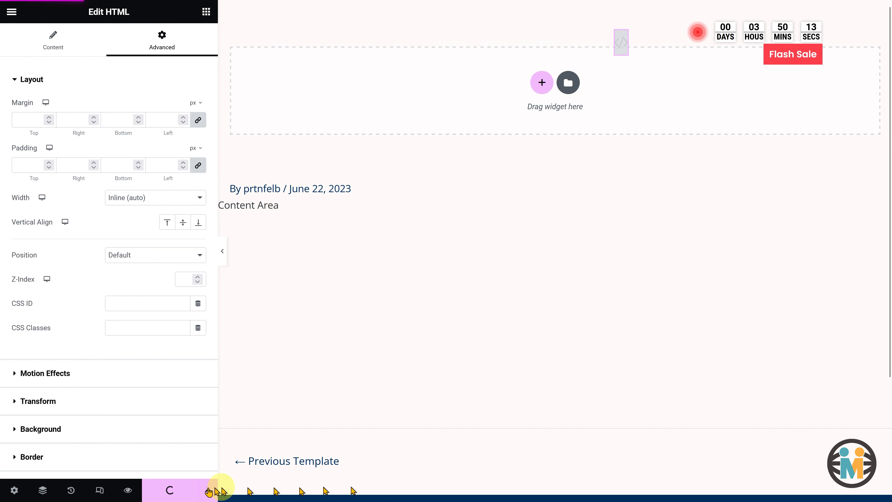
Step: Switch to the Tablet Portrait view and hide the Button-Container column on Tablet Portrait and Mobile Portrait
left_click(41, 489)
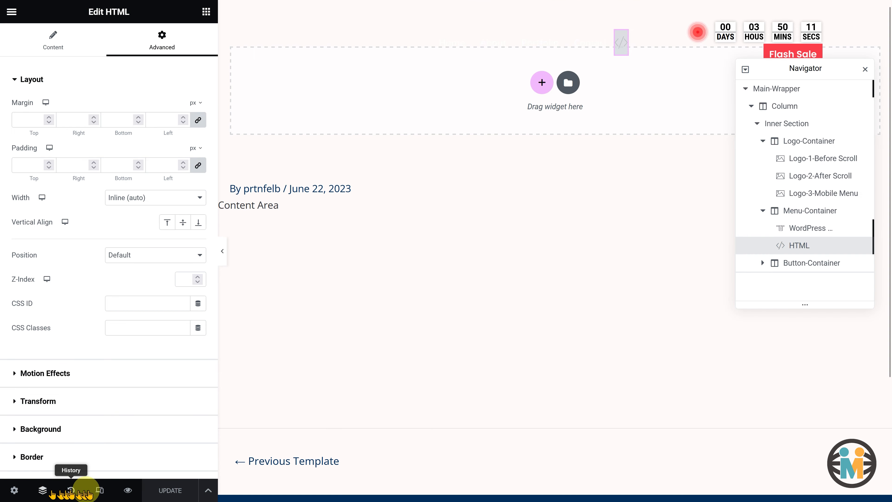
left_click(99, 491)
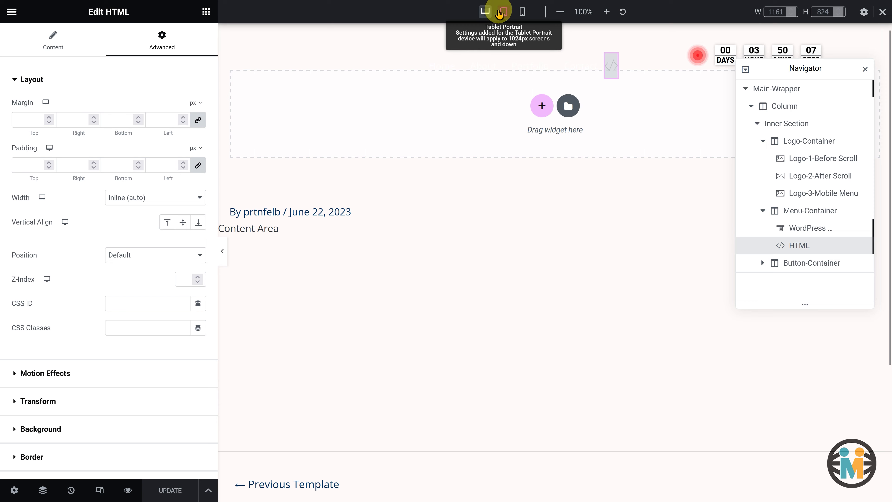
left_click(502, 12)
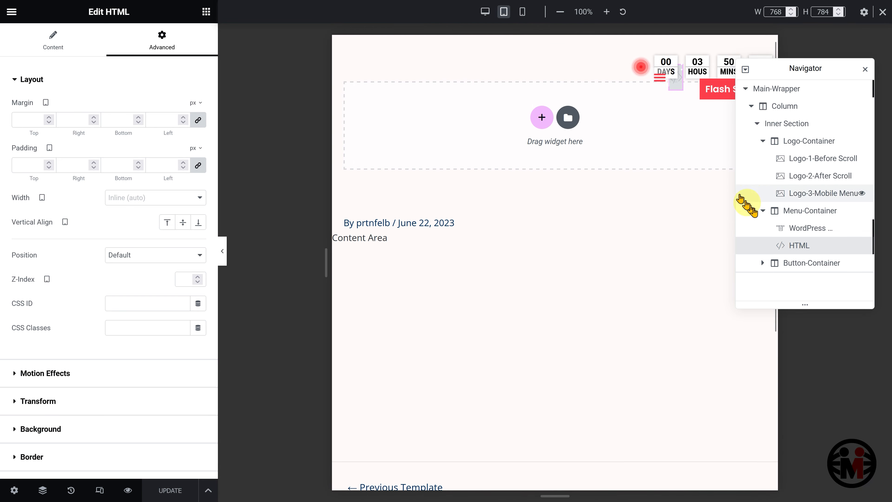
left_click(798, 262)
left_click(139, 319)
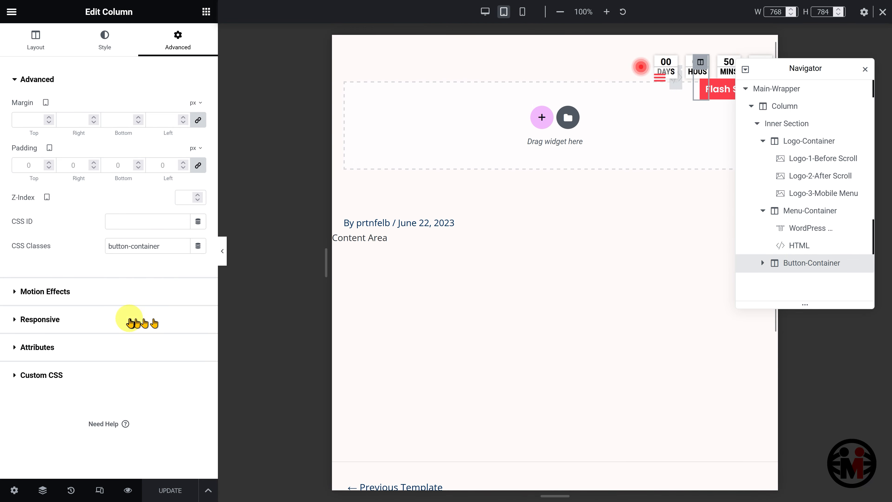
left_click(189, 207)
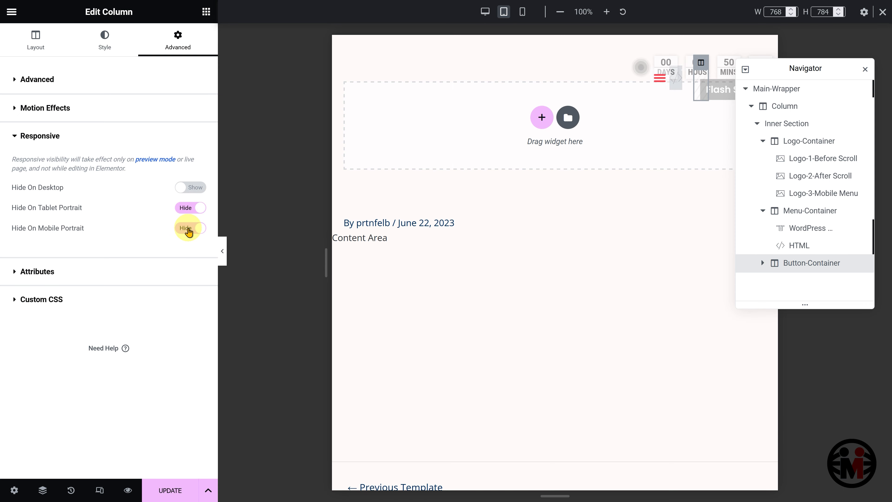
Step: Set the Main-Wrapper section's tablet padding to 40 px for top, right and left, and 15 px for bottom
left_click(758, 89)
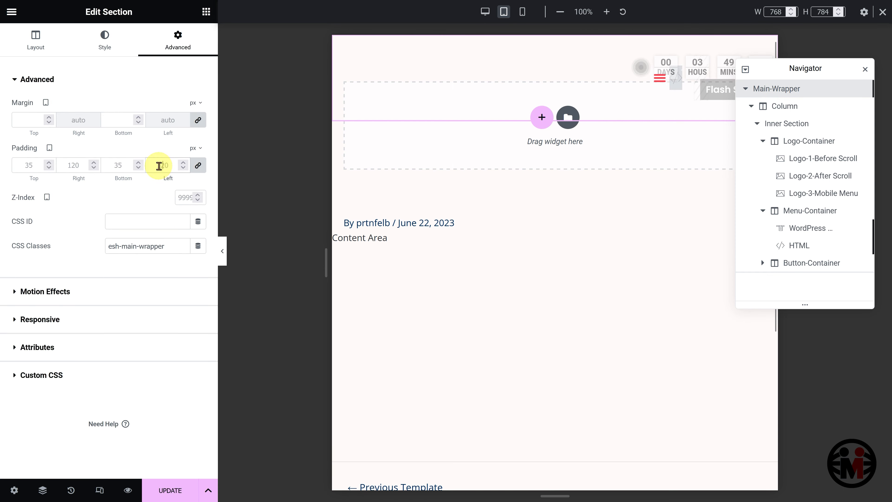
left_click(159, 166)
type("40")
left_click(198, 168)
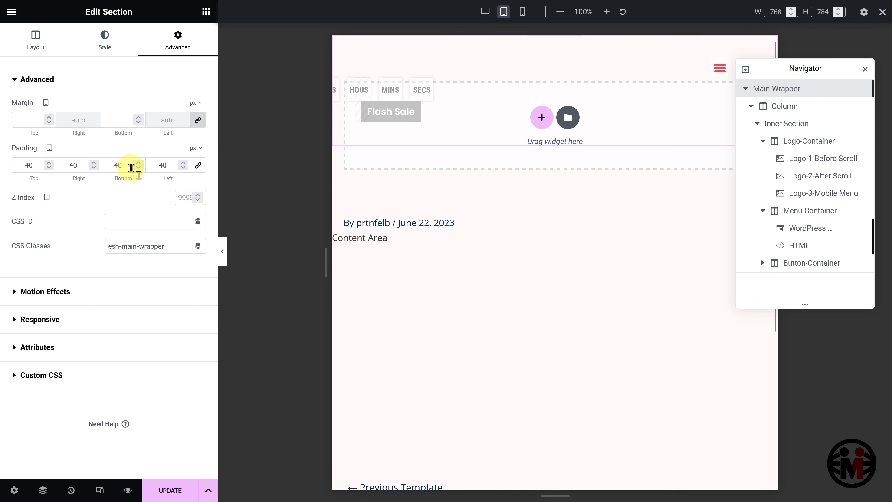
left_click_drag(128, 168, 112, 168)
type("15")
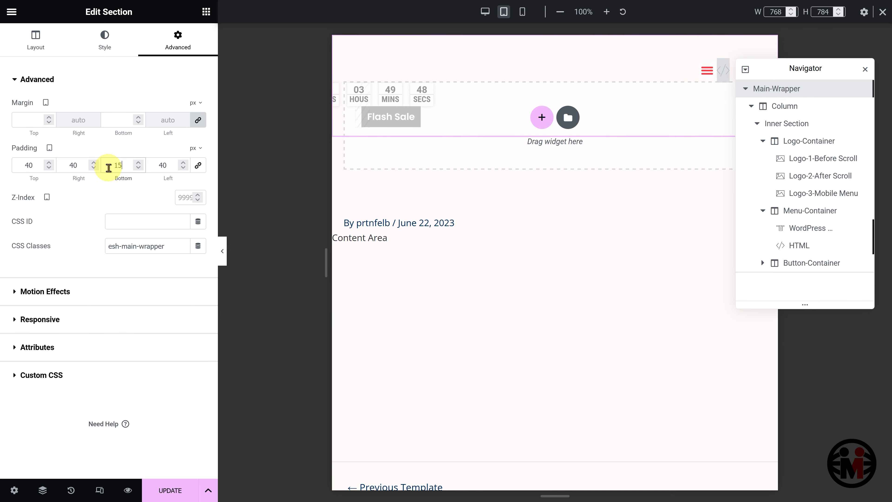
Step: Set the Logo-Container column's tablet Z-Index to 2
left_click(790, 141)
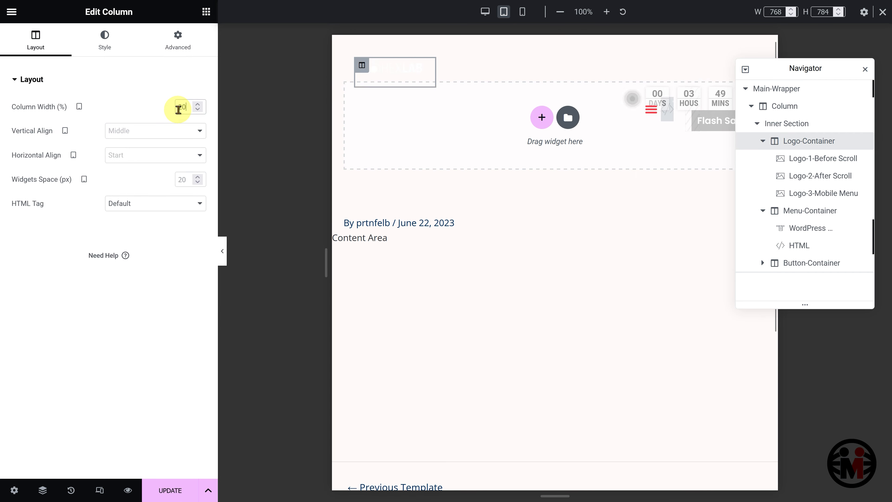
left_click(139, 47)
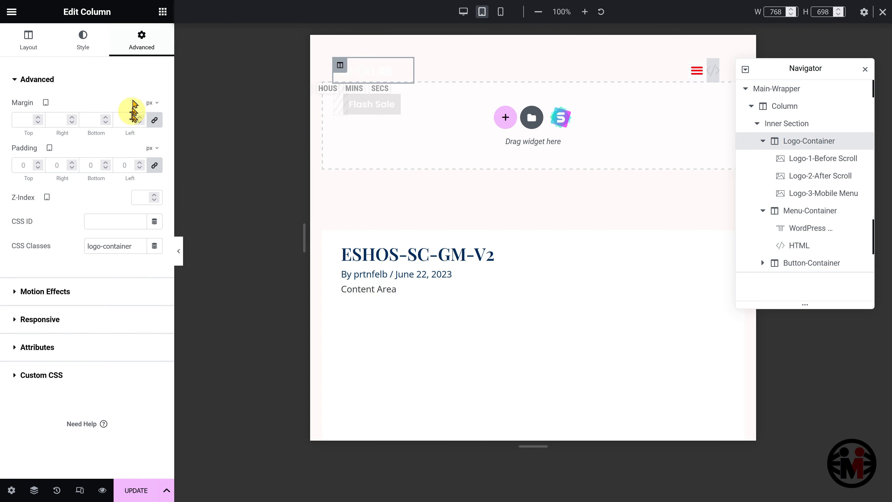
type("2")
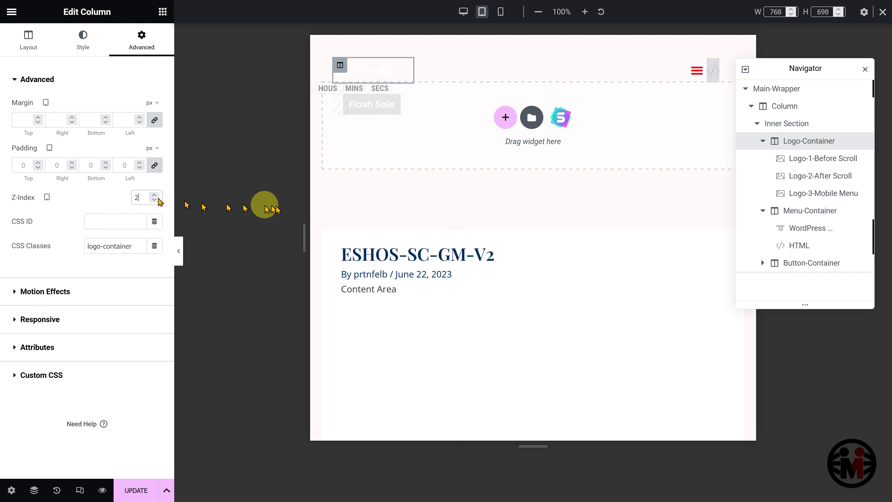
Step: Open the Menu-Container column's layout settings for the tablet view
left_click(794, 215)
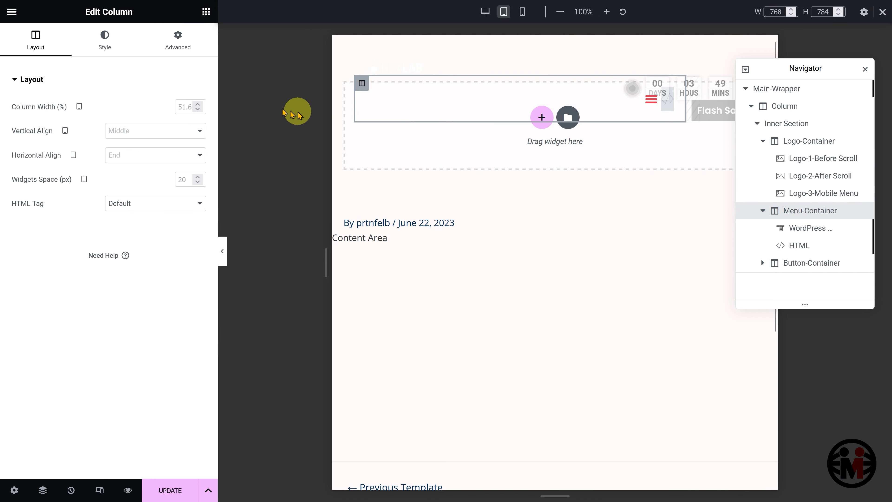